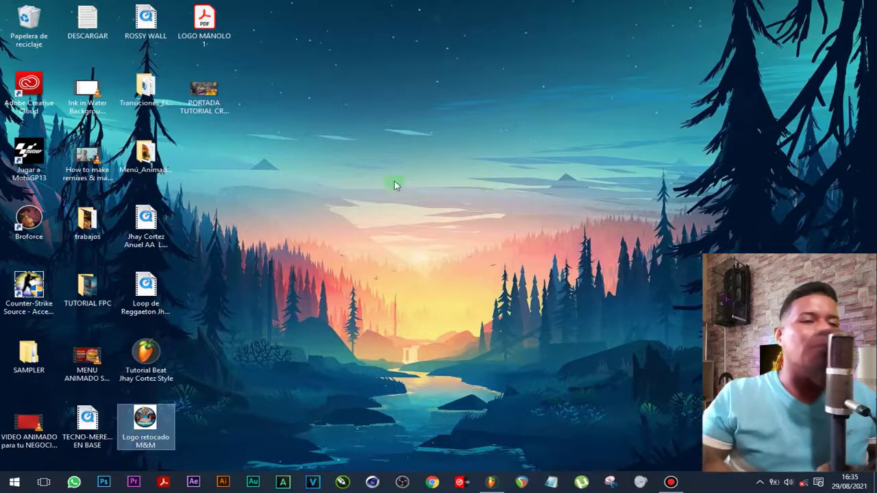
Switch to FL Studio and open the FPC drum plugin on the Empty channel.
left_click(492, 483)
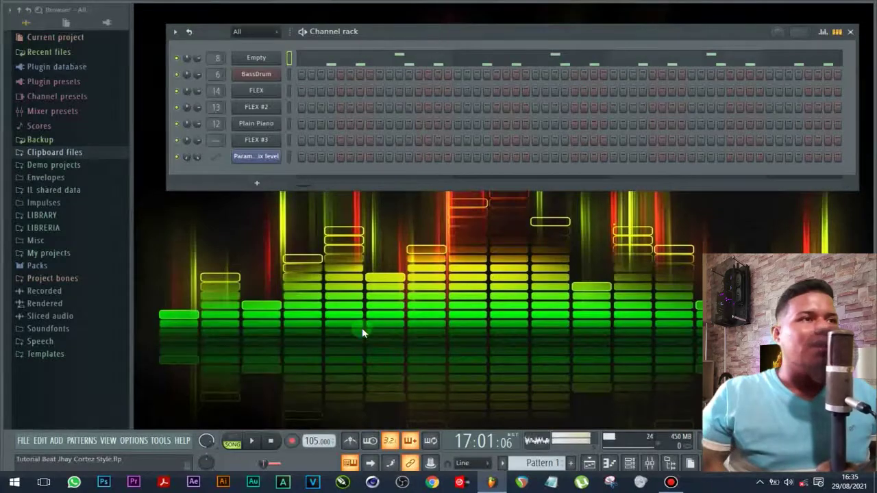
left_click(255, 59)
mouse_move(381, 216)
left_mouse_down()
mouse_move(386, 208)
mouse_move(385, 217)
left_mouse_up()
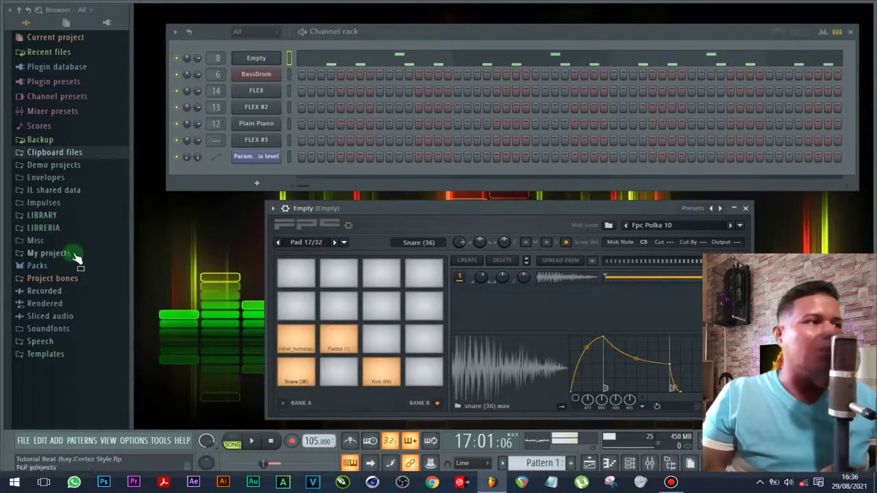
Audition Snare (36) from the LIBRERIA library's Reggaeton Snare folder and place it on FPC pad 17.
left_click(54, 228)
left_click(67, 241)
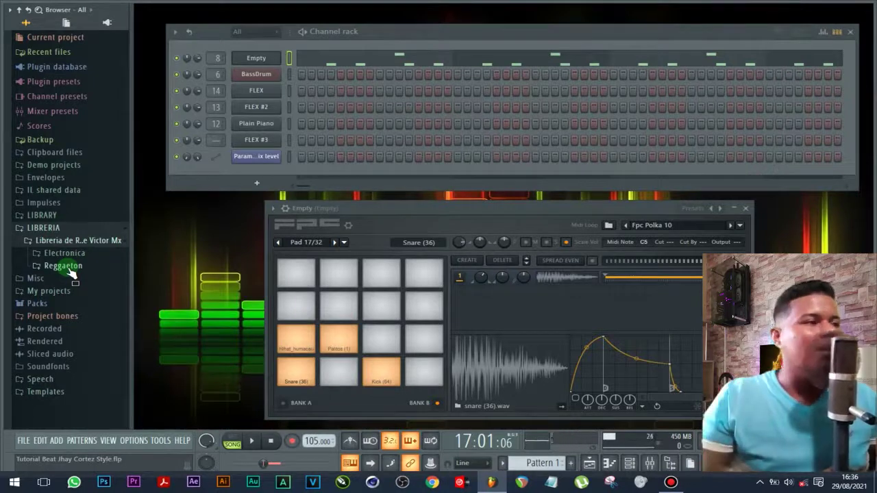
left_click(64, 267)
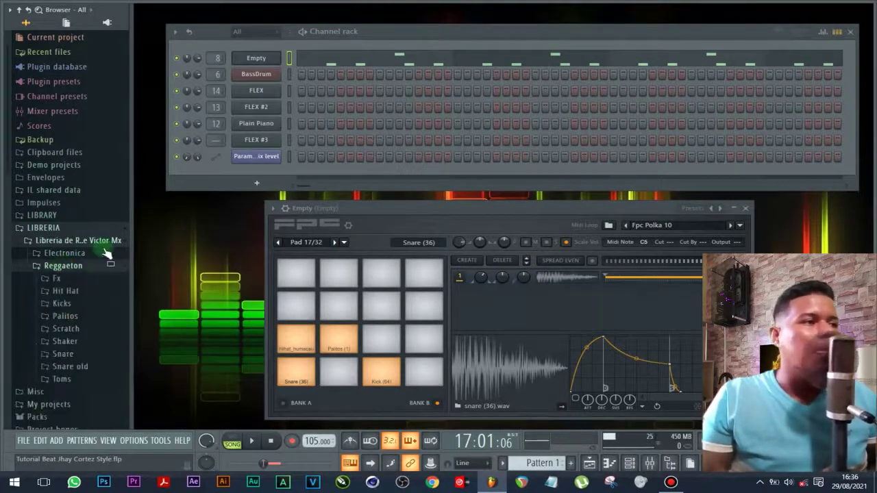
scroll(75, 275, "down", 3)
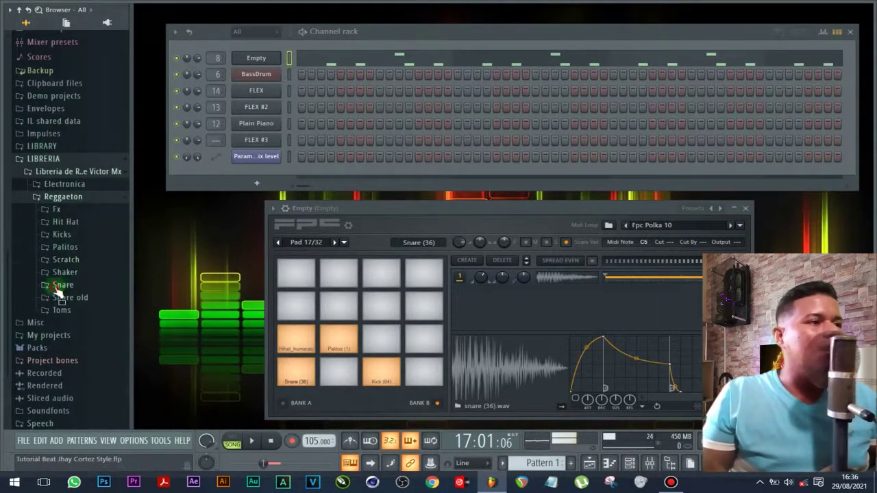
left_click(58, 286)
scroll(55, 285, "down", 10)
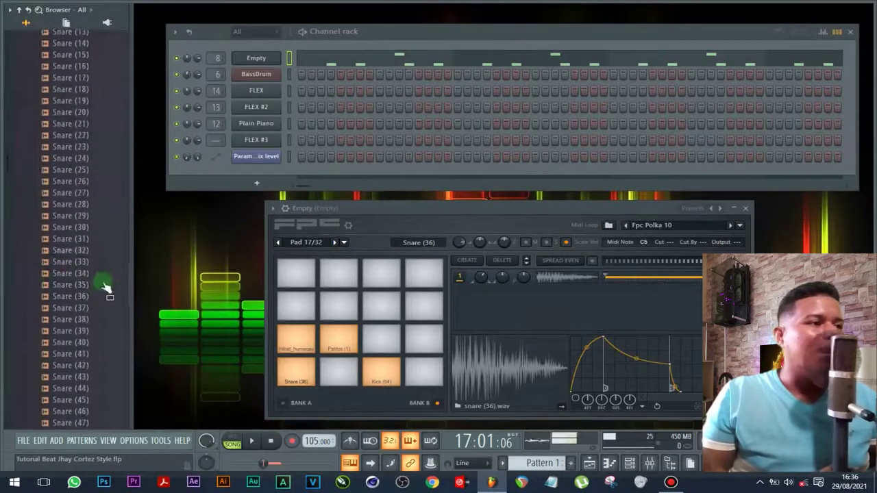
left_click(78, 301)
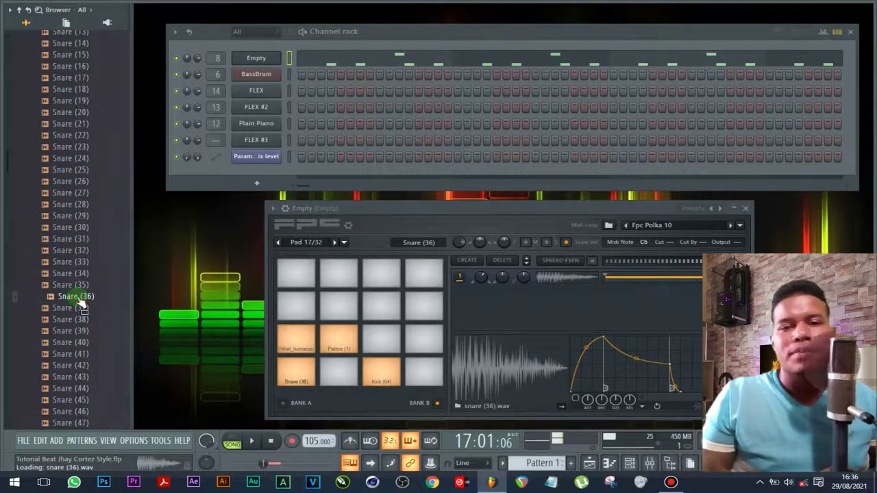
left_click_drag(80, 306, 294, 376)
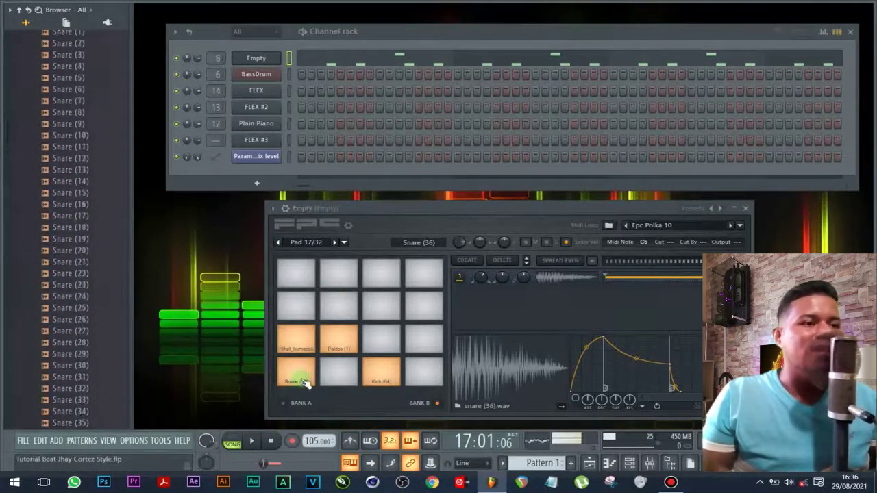
Collapse the Snare folder and place Hihat_humacau from the Hit Hat folder on FPC pad 21.
scroll(44, 270, "up", 10)
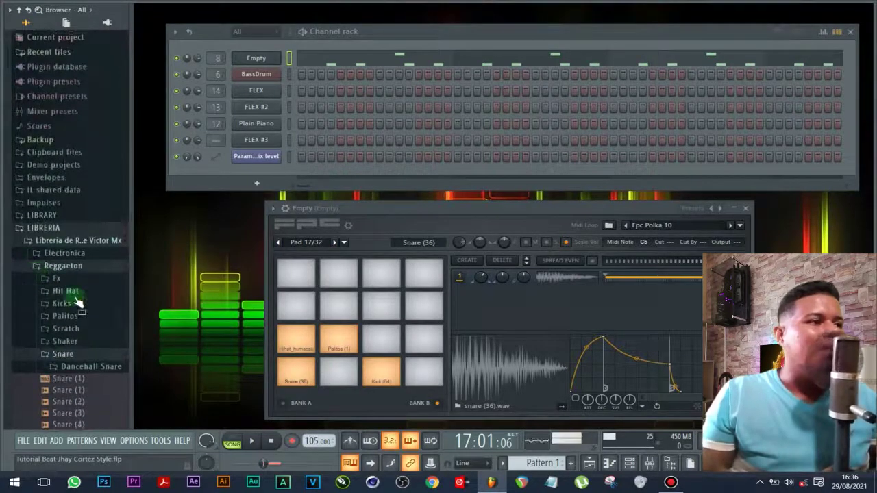
scroll(68, 274, "down", 8)
scroll(47, 226, "up", 8)
left_click(48, 354)
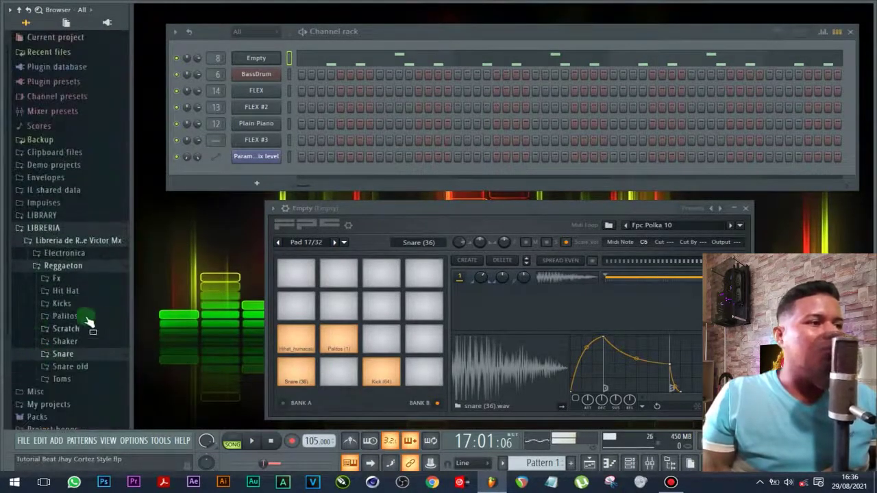
left_click(58, 291)
scroll(103, 261, "down", 3)
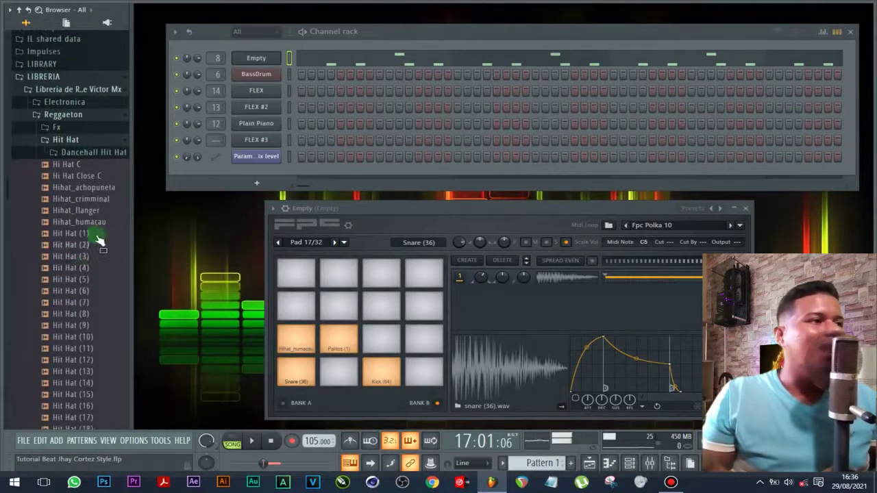
left_click_drag(107, 235, 300, 343)
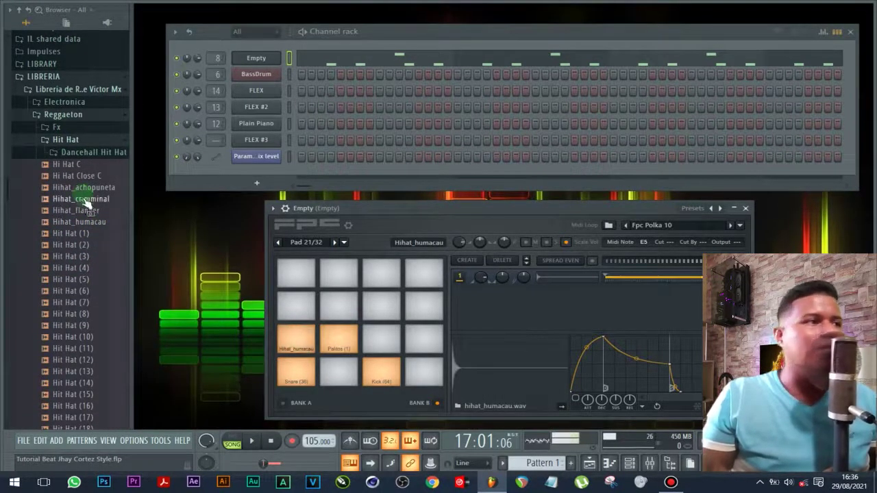
Collapse the open LIBRERIA sample folders and close the FPC plugin window.
left_click(51, 141)
left_click(41, 158)
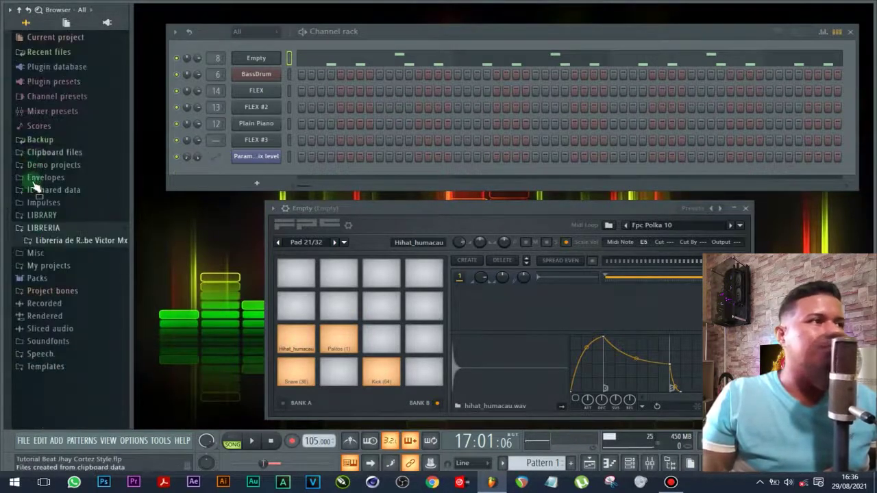
left_click(36, 229)
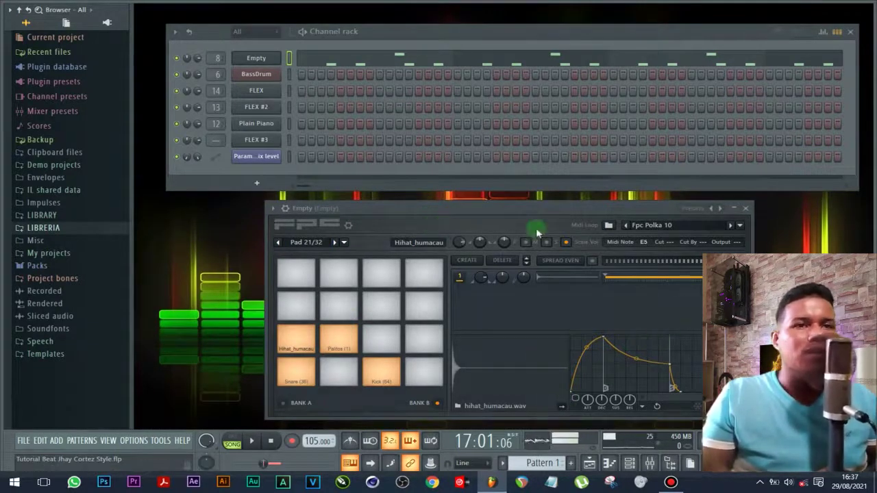
left_click(746, 208)
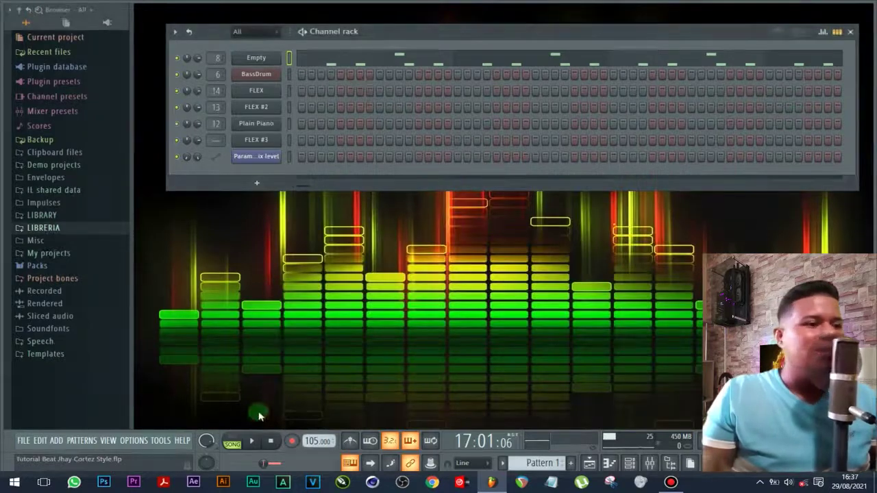
Check the pattern arrangement in the playlist, hide it again, and play a stretch of the song.
left_click(590, 463)
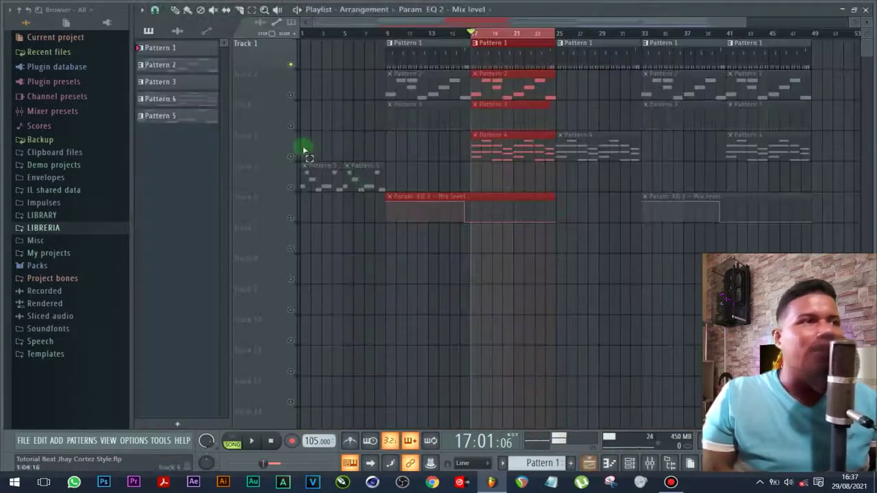
left_click(589, 463)
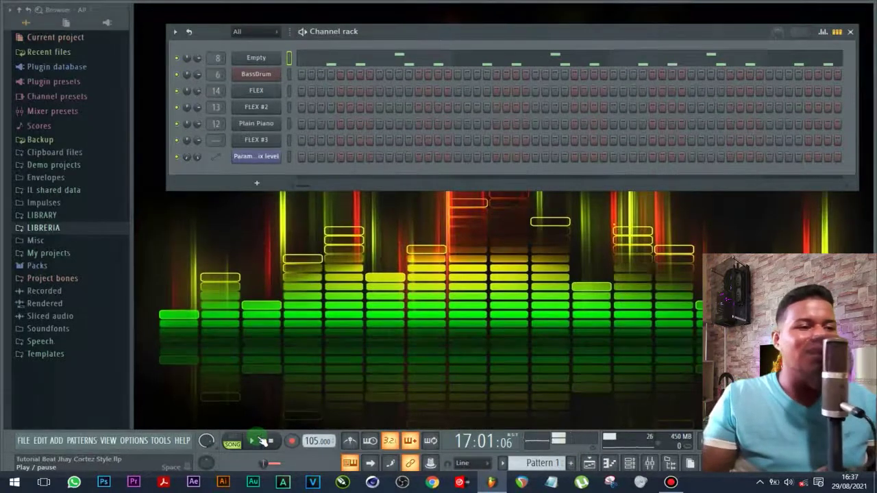
left_click(252, 445)
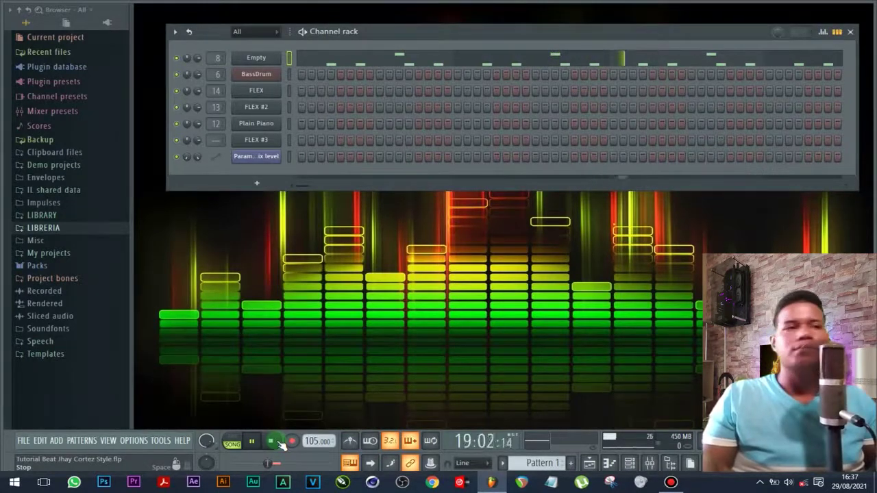
left_click(272, 444)
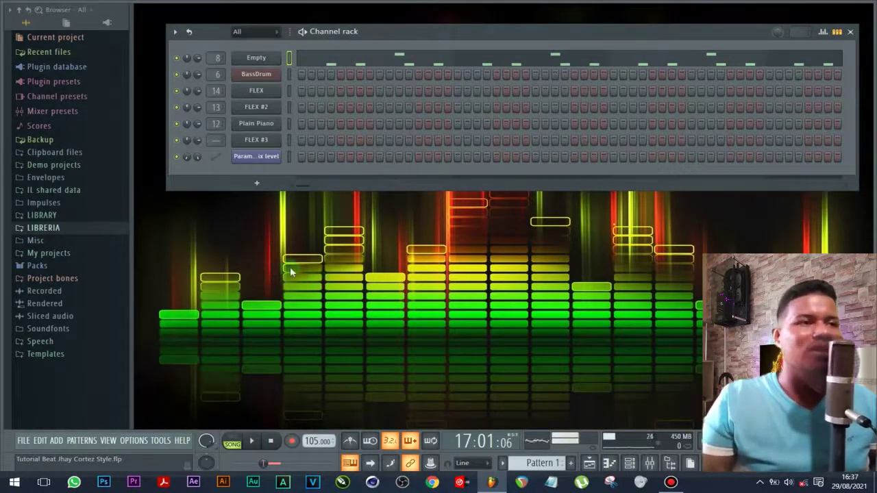
left_click(229, 187)
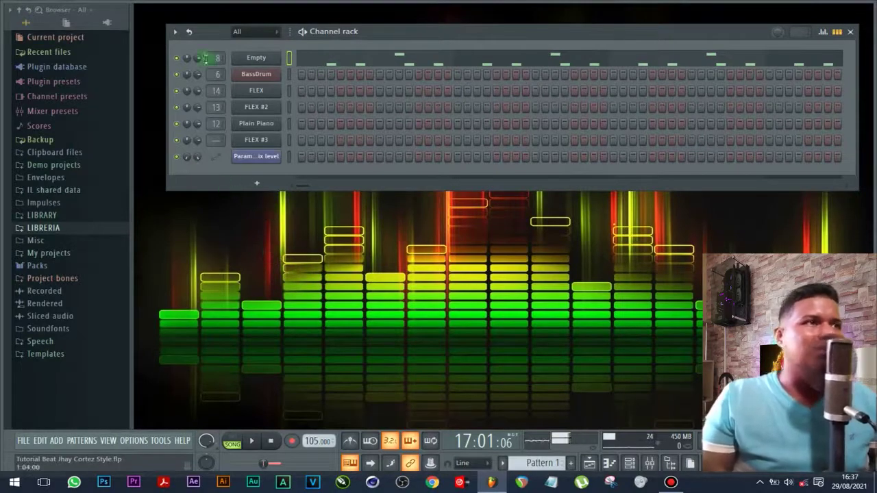
left_click(227, 242)
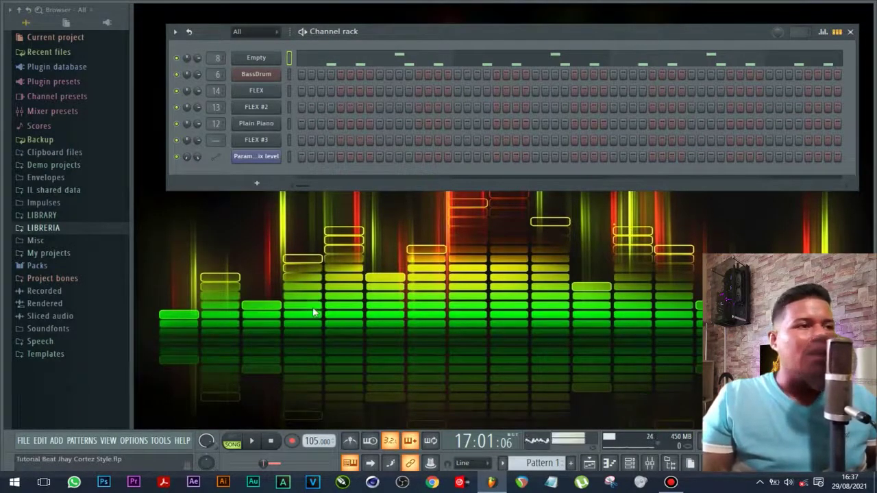
left_click(74, 238)
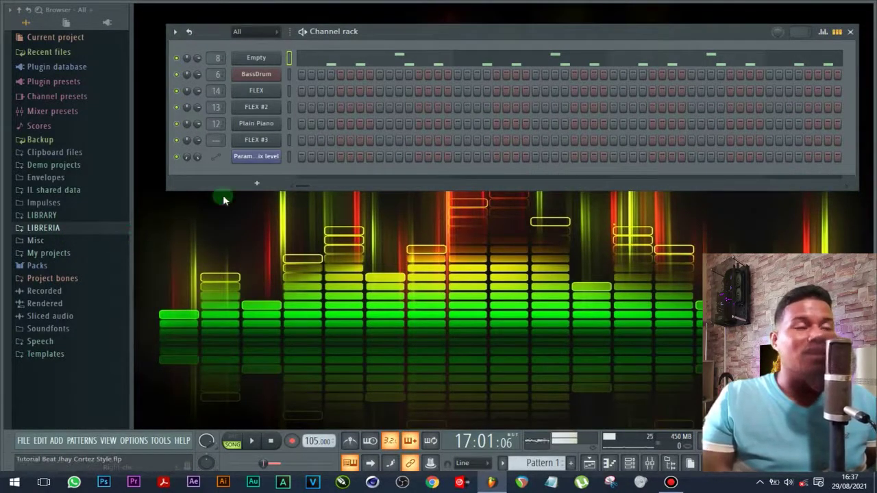
Open the BassDrum channel's plugin and look over the playlist arrangement before returning to the channel rack.
left_click(274, 75)
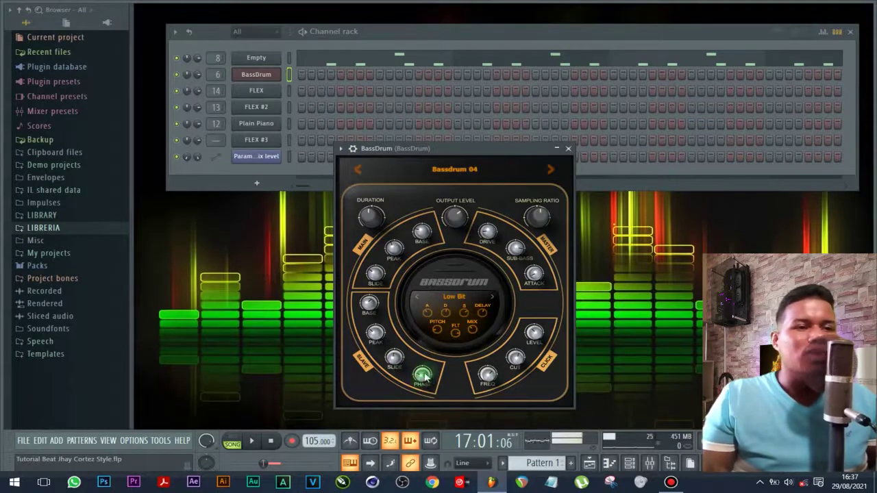
left_click(185, 79)
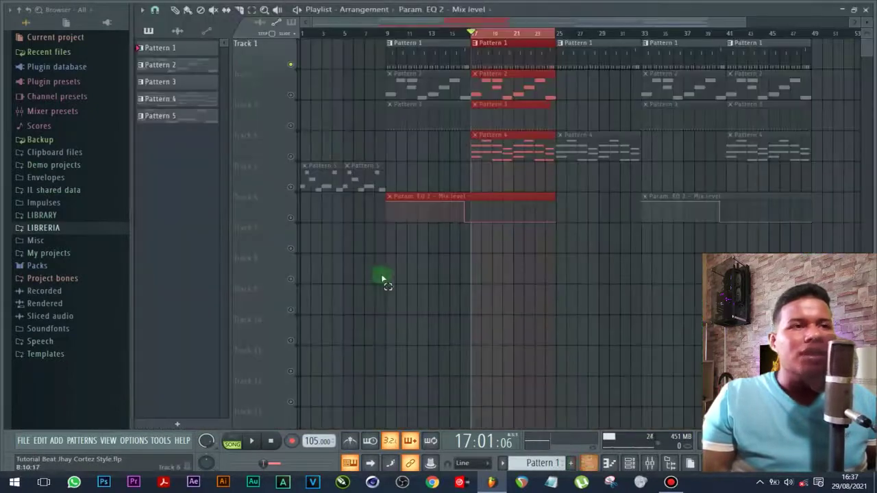
left_click(590, 463)
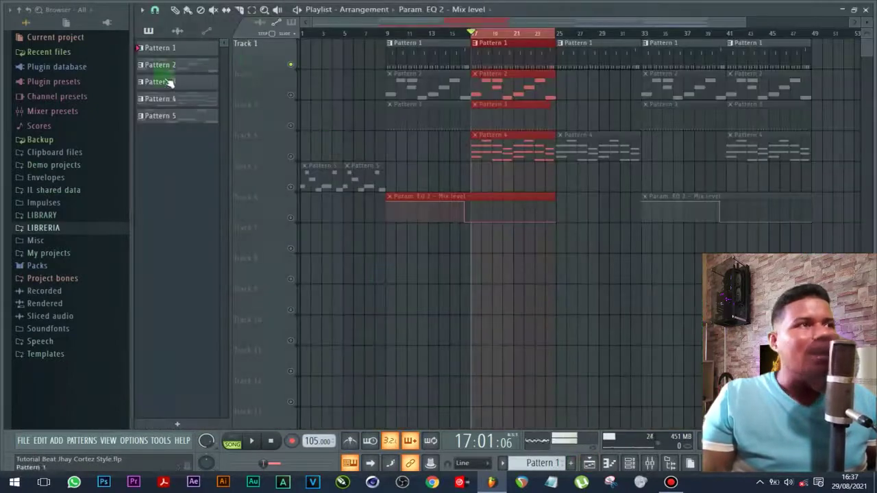
left_click(290, 126)
left_click(603, 464)
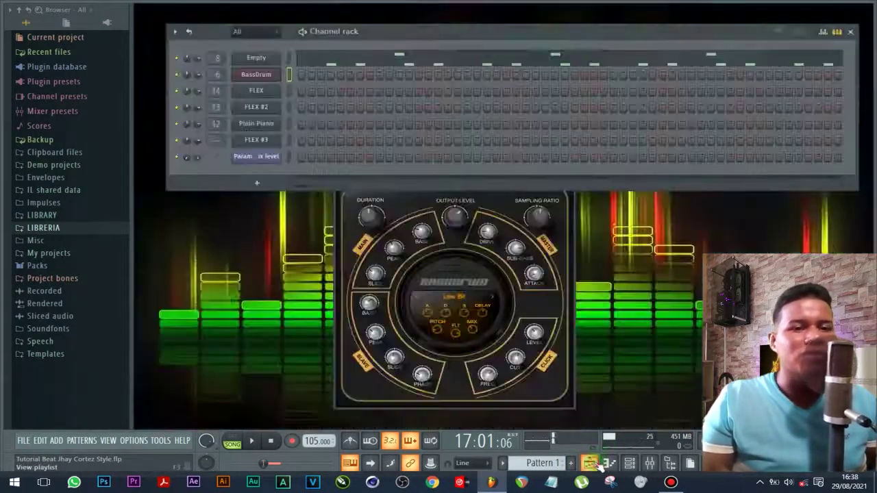
Solo the BassDrum channel and play the song to hear the bass drum alone.
right_click(178, 75)
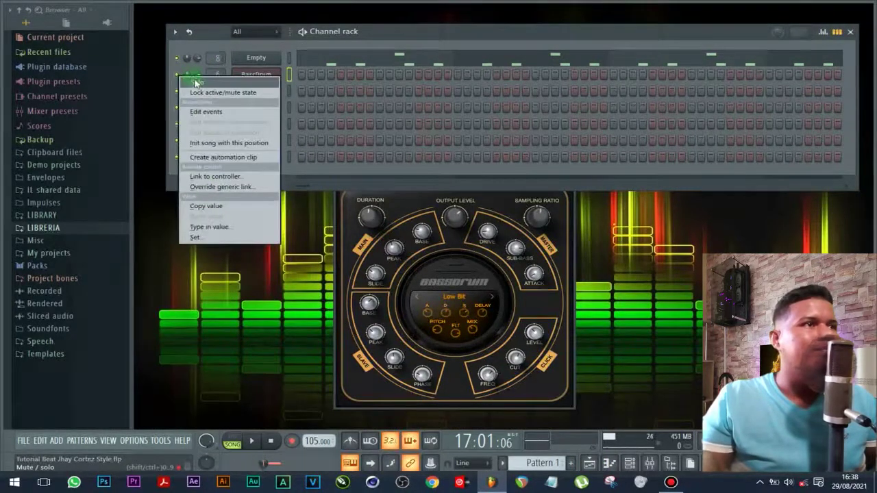
left_click(194, 82)
left_click(253, 442)
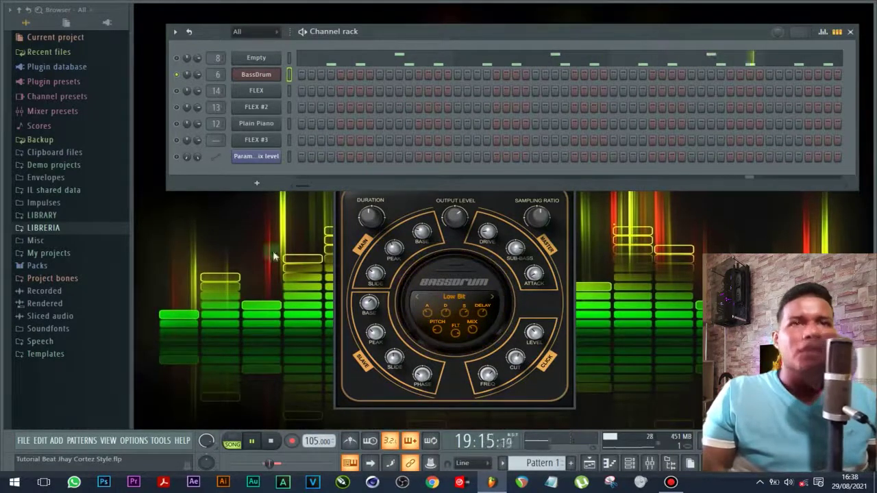
Unmute the Empty drum channel and play the song to hear it together with the BassDrum.
left_click(180, 58)
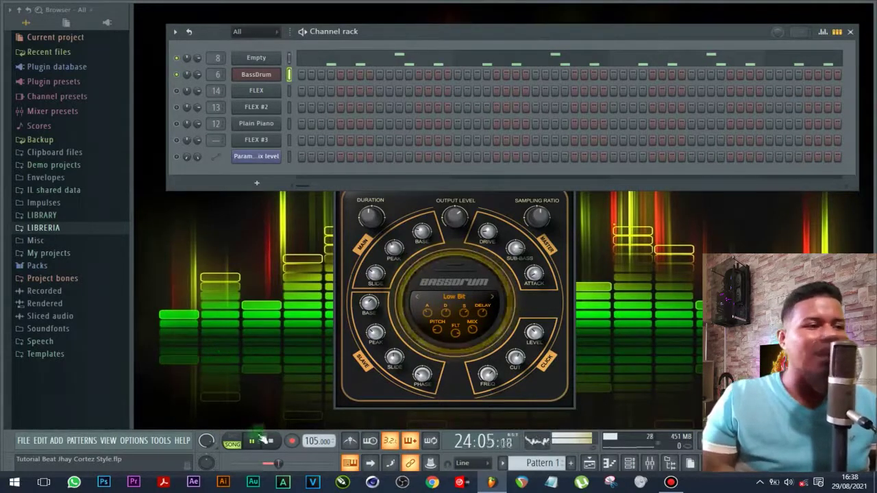
left_click(271, 441)
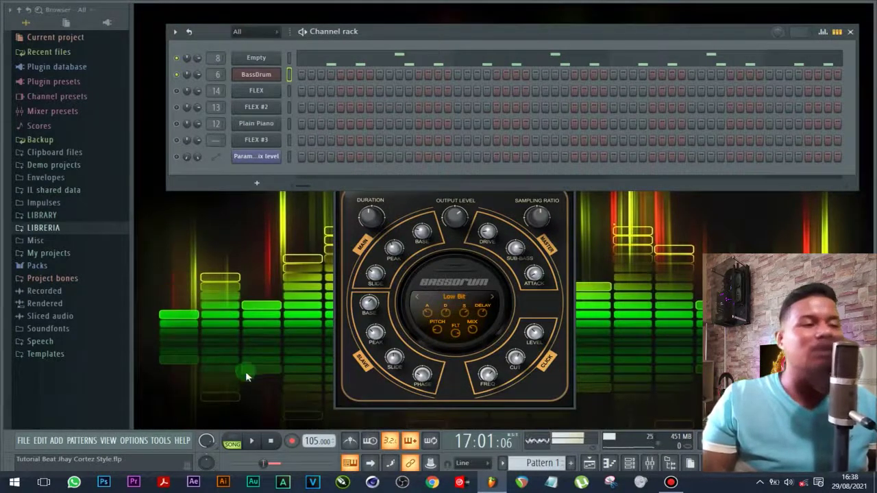
left_click(252, 441)
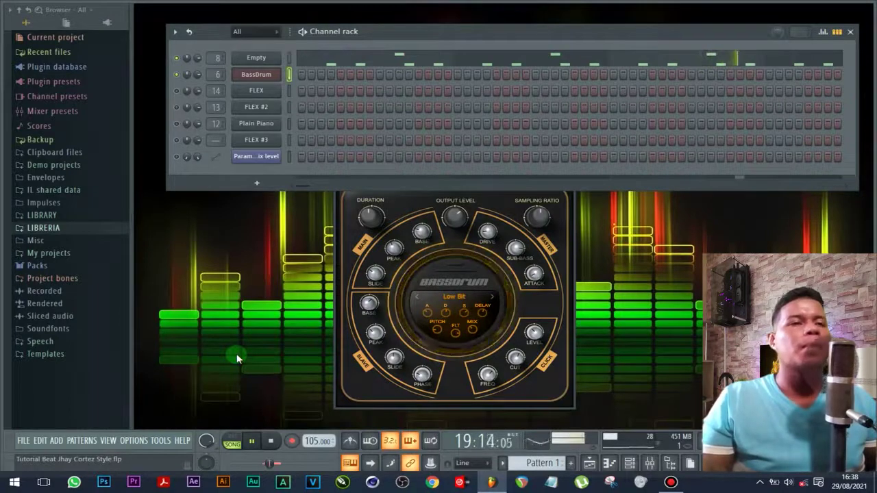
left_click(271, 444)
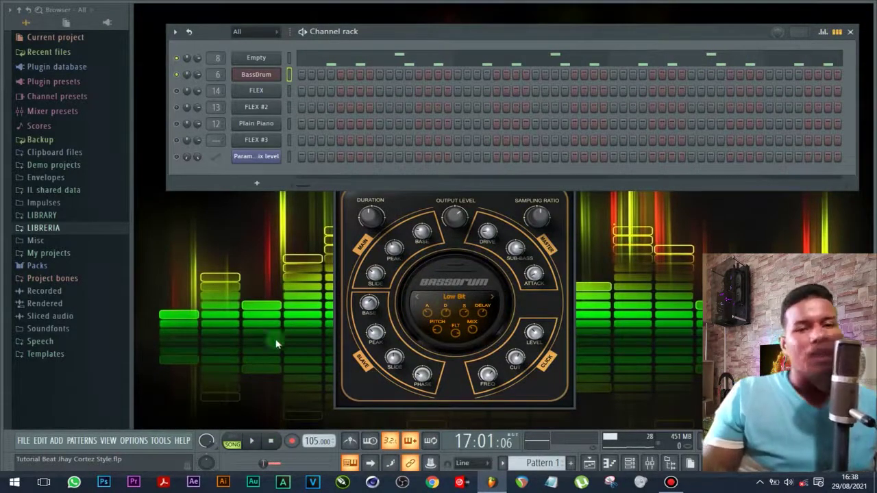
Bring the BassDrum plugin with its Bassdrum 04 preset to the front for review and close it.
left_click(409, 206)
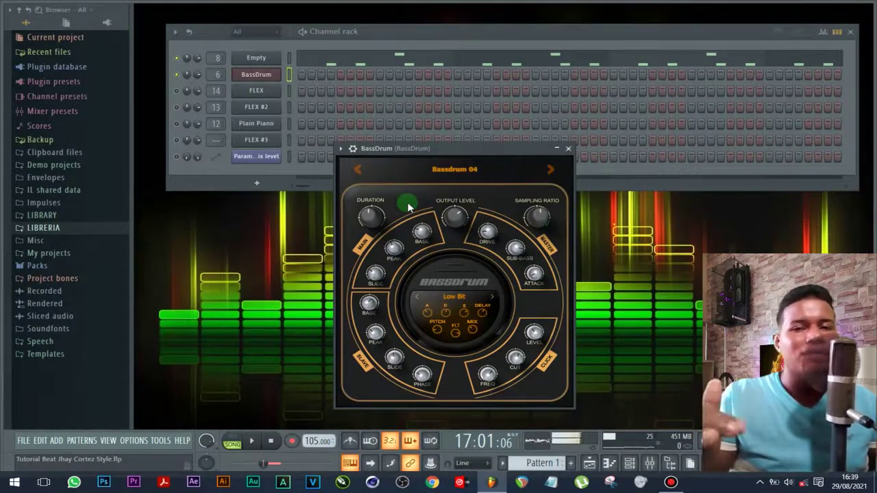
left_click_drag(442, 148, 424, 149)
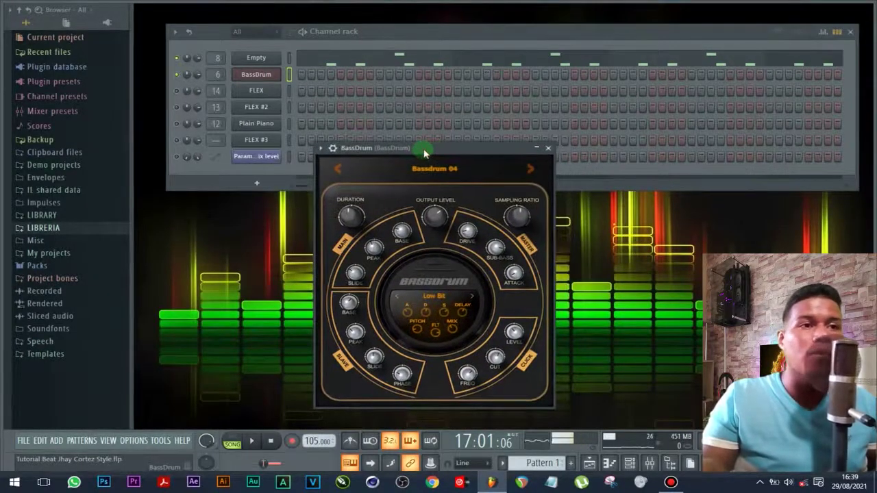
left_click(548, 148)
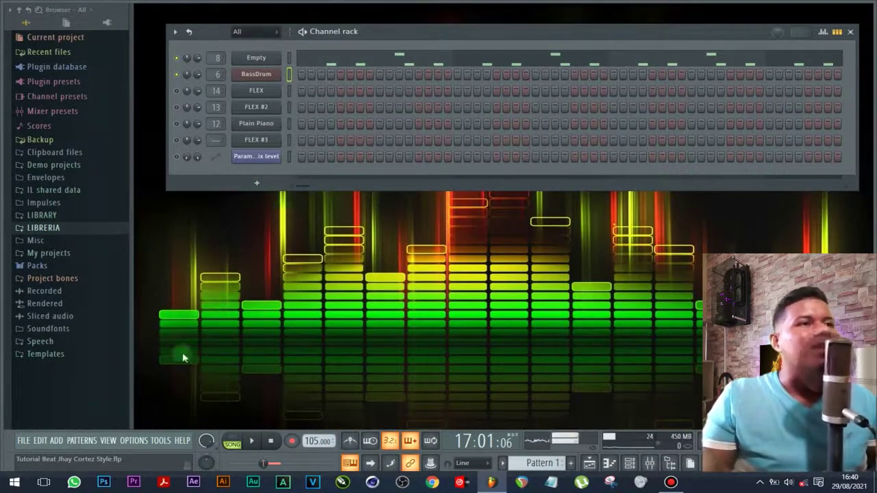
Play the song, unmute Track 4 in the playlist during playback, and return to the channel rack.
left_click(251, 442)
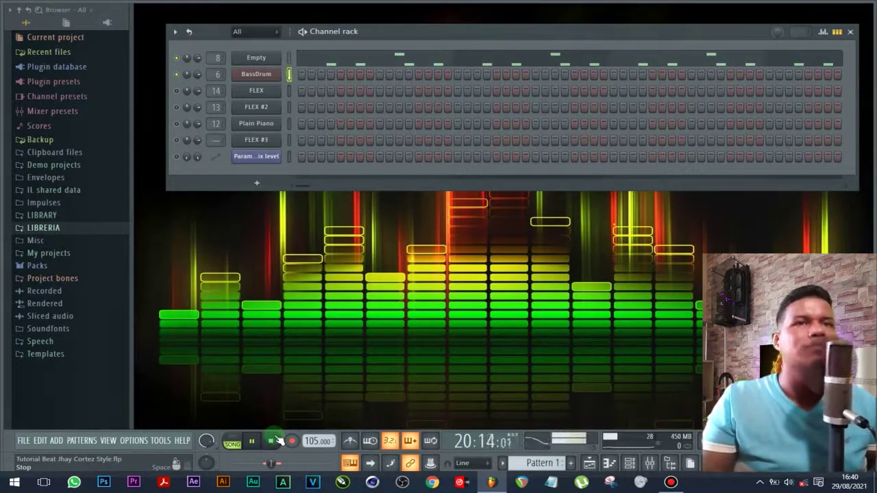
left_click(593, 463)
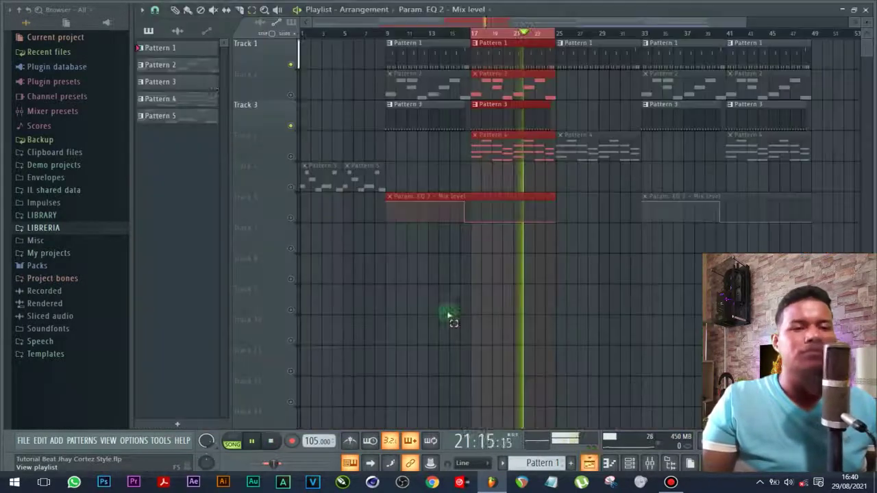
left_click(290, 156)
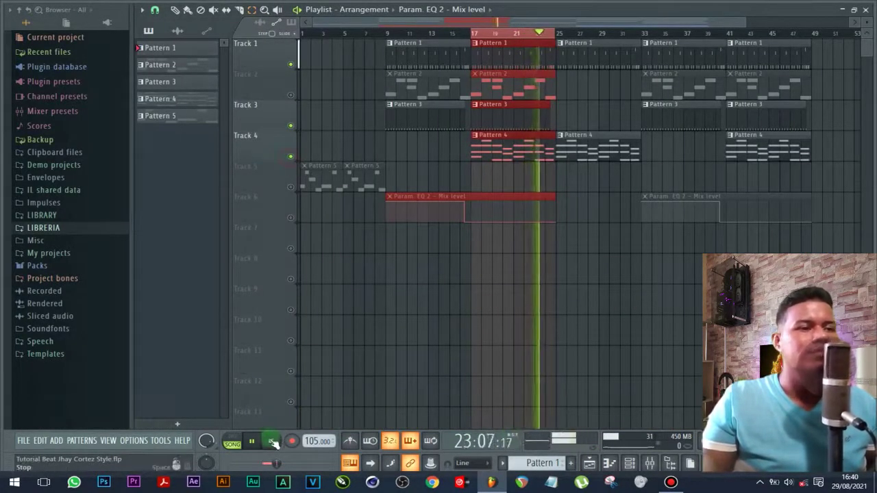
left_click(271, 441)
left_click(588, 463)
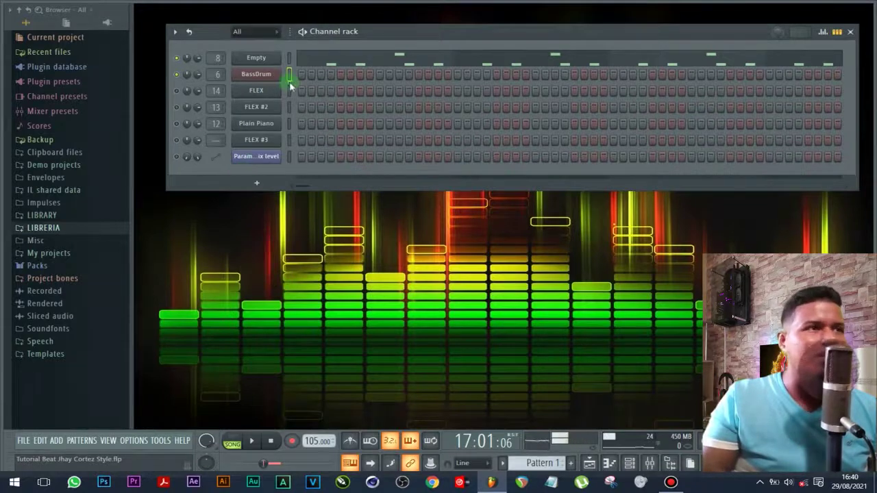
Solo the Plain Piano channel and play the song to hear the piano melody alone.
right_click(182, 129)
left_click(185, 130)
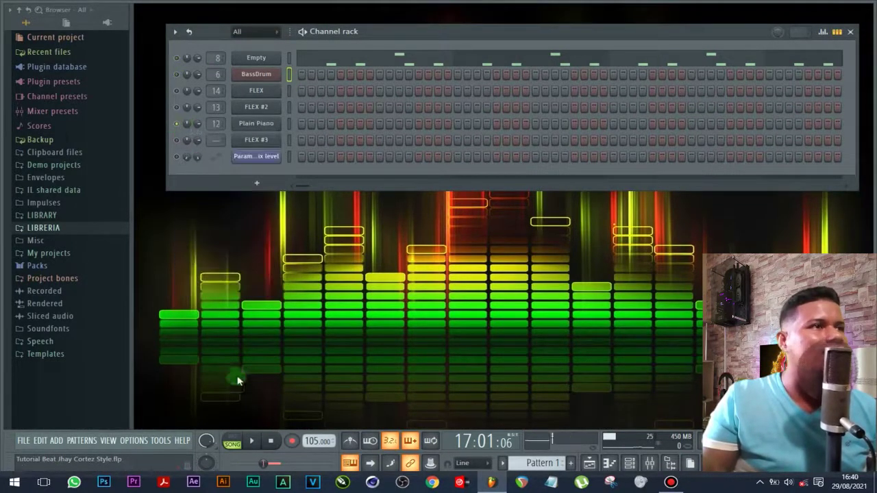
left_click(253, 443)
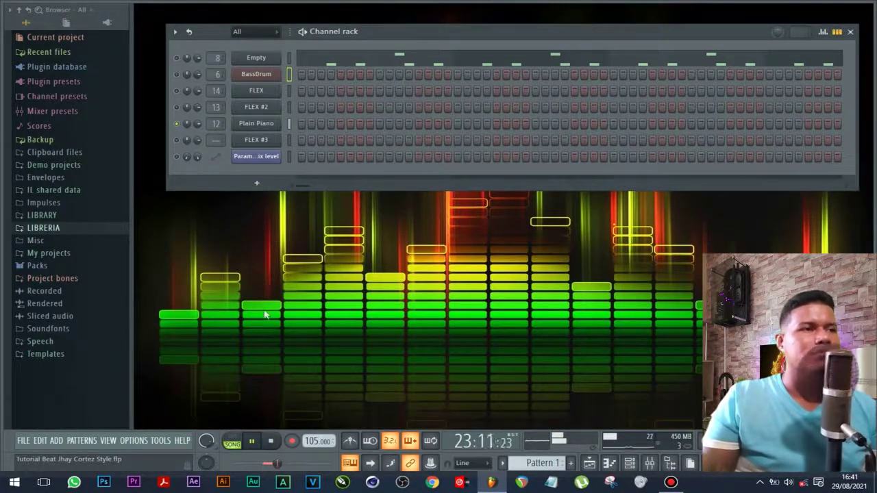
Unmute the Empty and BassDrum channels during playback to hear them with the Plain Piano, and stop the song.
left_click(178, 58)
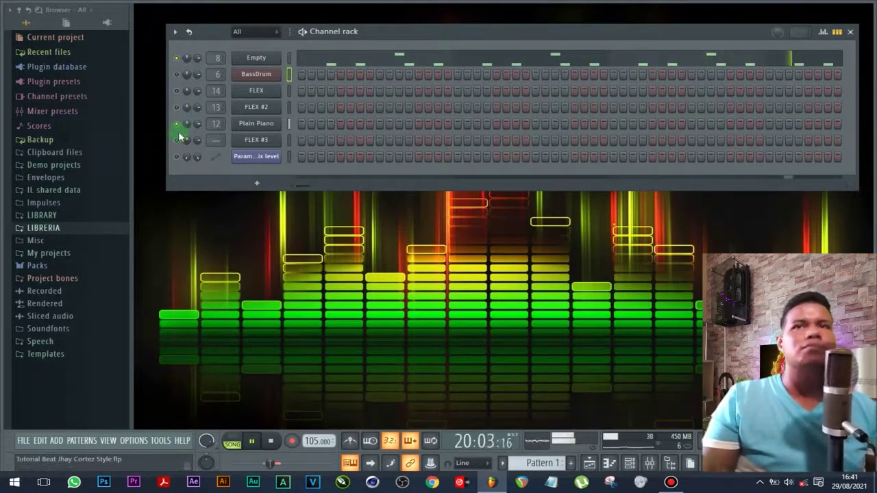
left_click(178, 74)
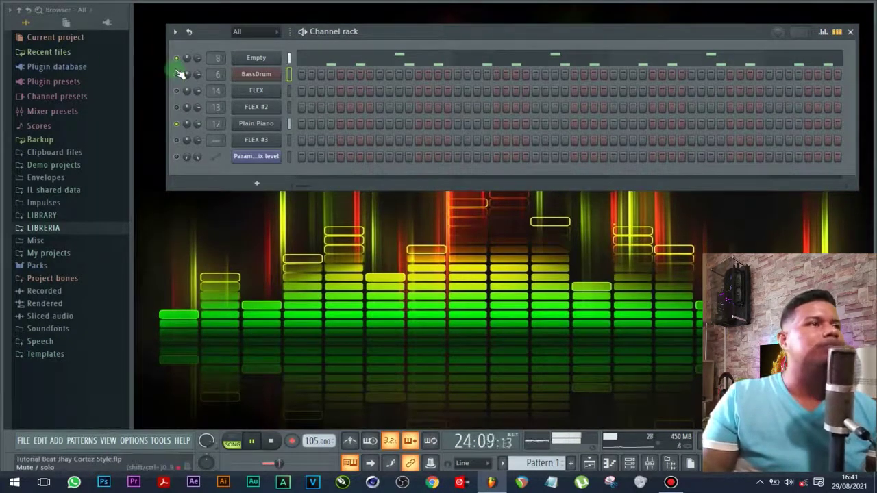
left_click(273, 443)
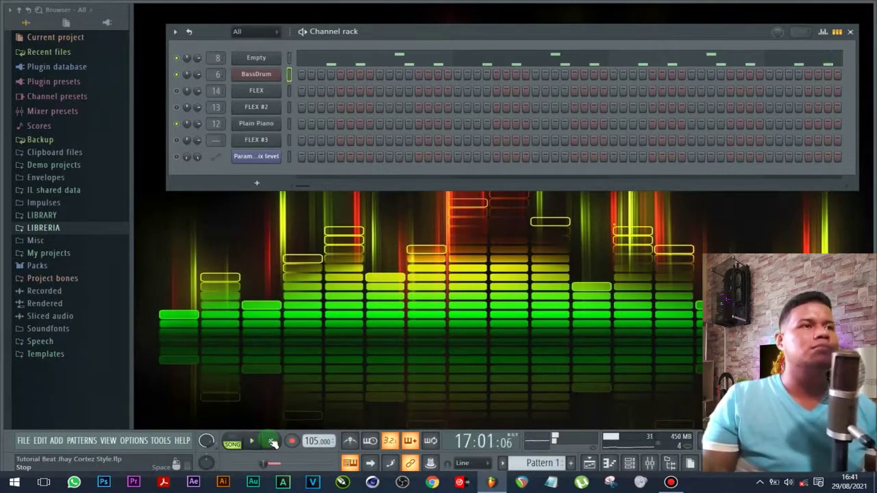
Open the Plain Piano channel's FL Keys plugin to review its settings and close it.
left_click(254, 126)
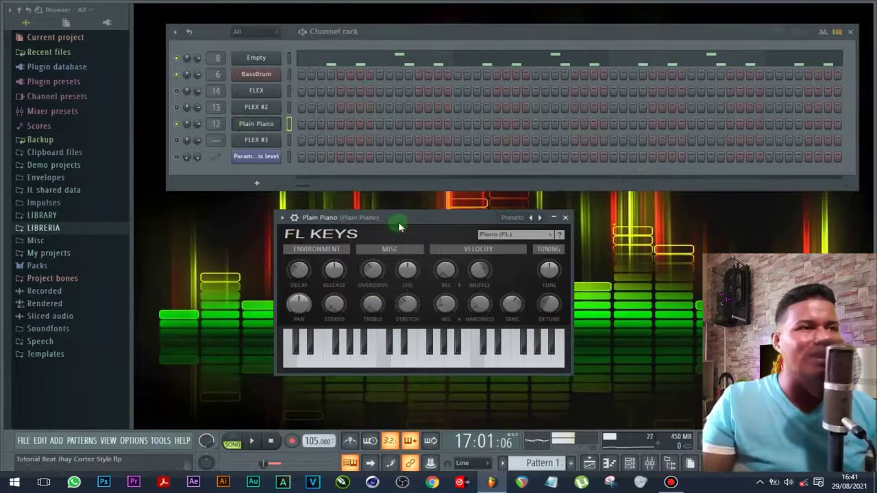
left_click_drag(403, 226, 407, 226)
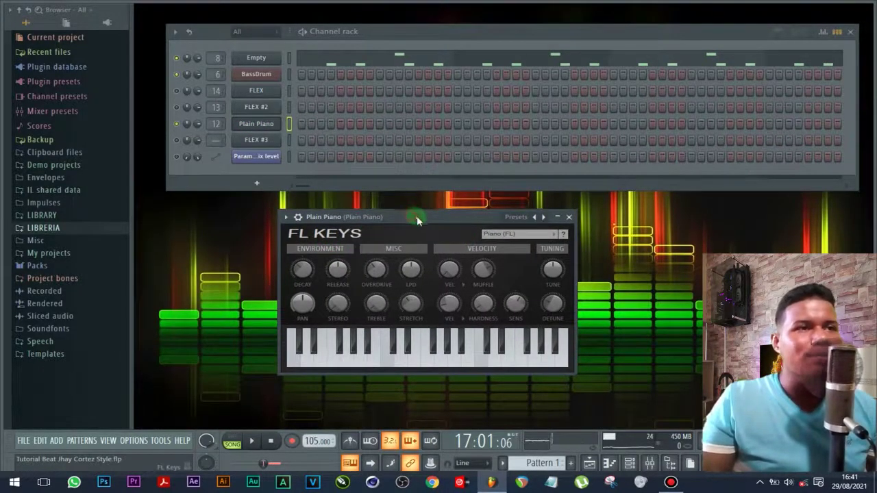
left_click_drag(417, 220, 421, 218)
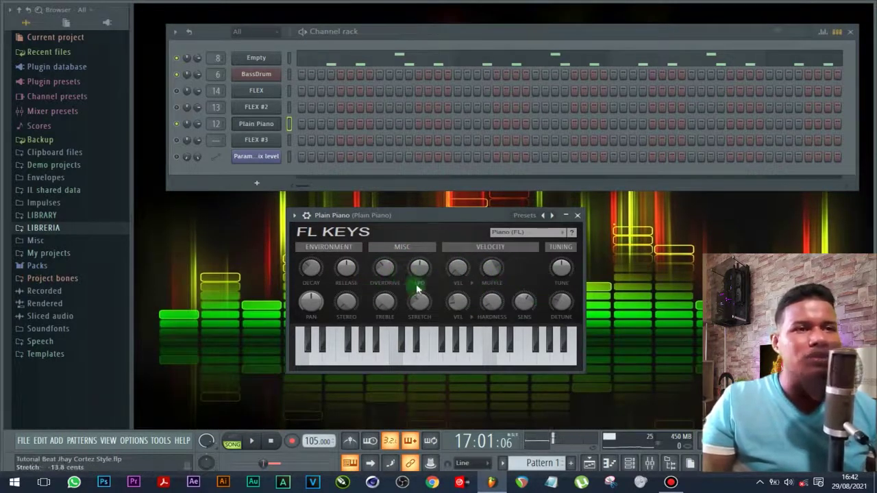
left_click(580, 216)
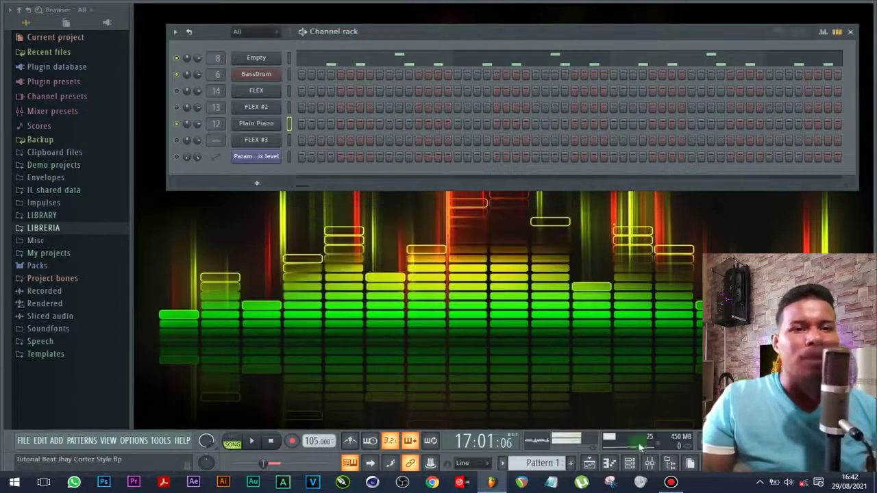
Open Fruity parametric EQ 2 on the Plain Piano mixer track, examine its low and high frequency bands, and close it.
left_click(649, 463)
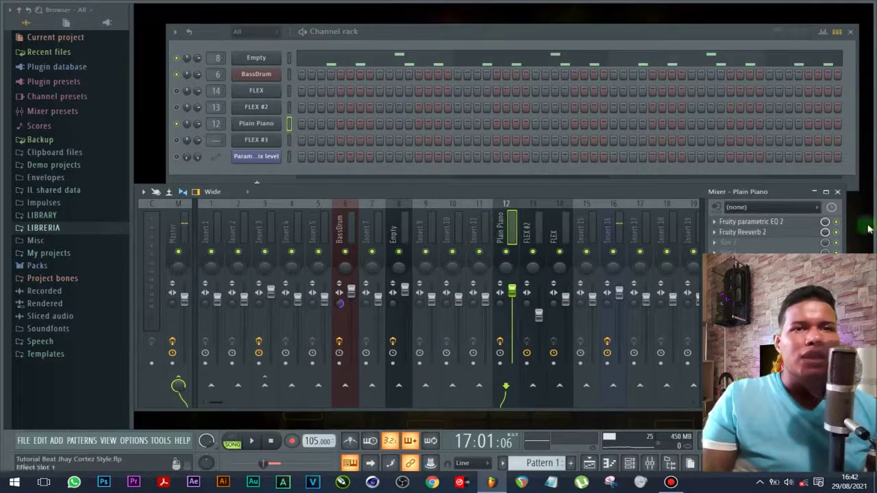
left_click(754, 222)
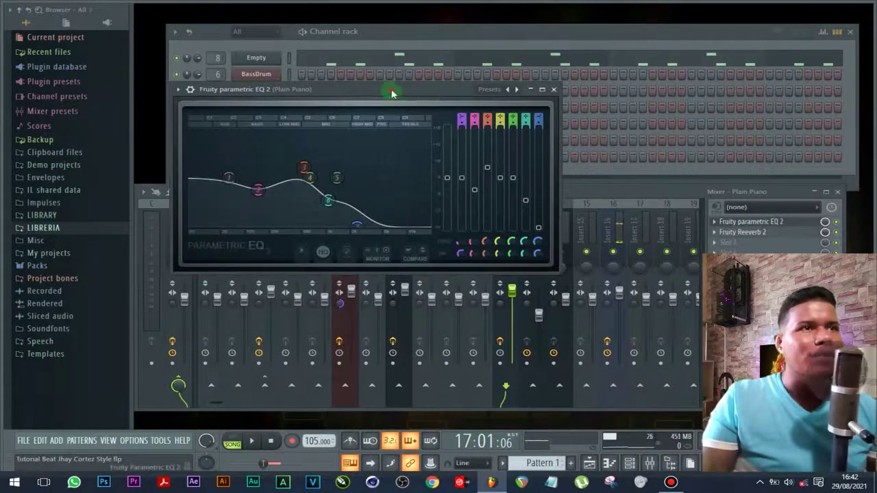
left_click_drag(392, 92, 477, 225)
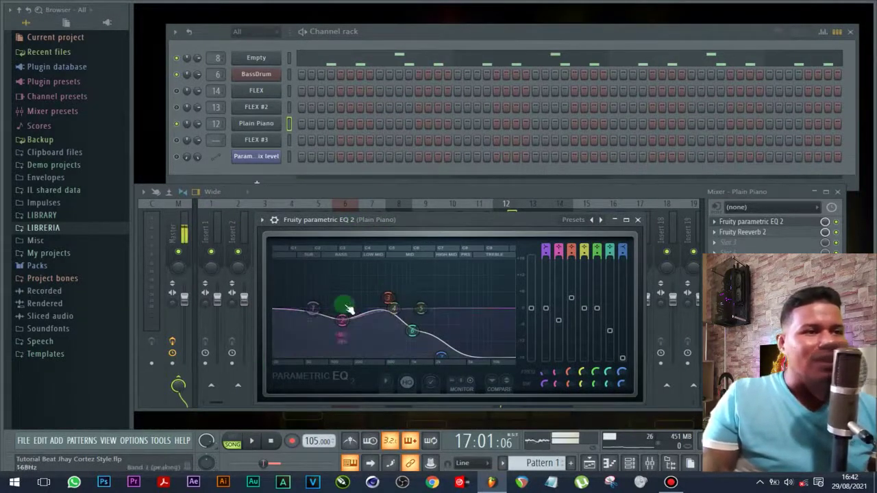
left_click_drag(350, 310, 348, 335)
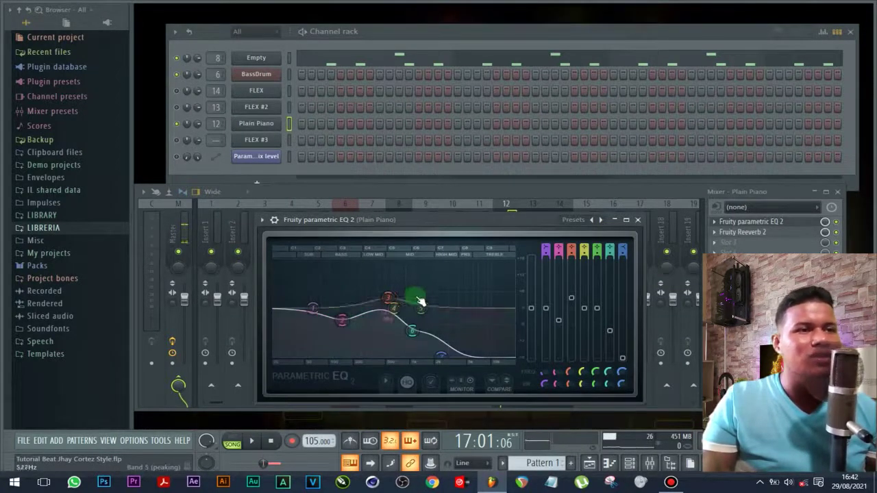
left_click_drag(496, 356, 388, 346)
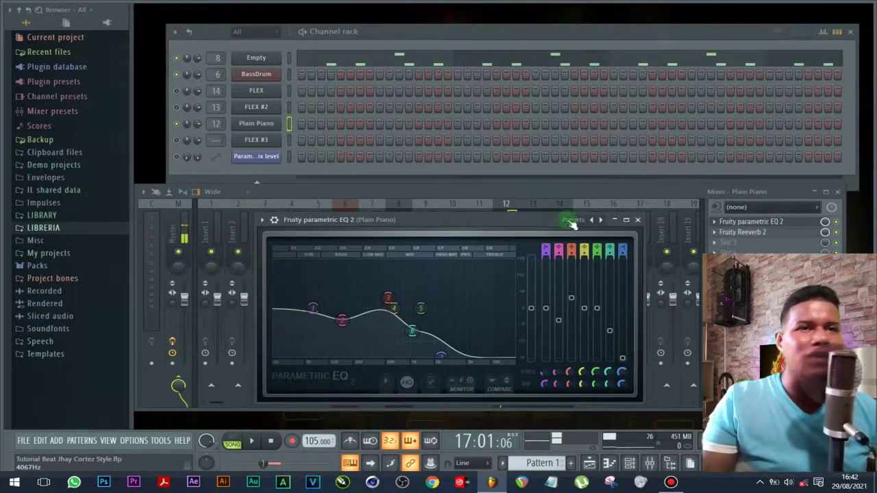
left_click(638, 220)
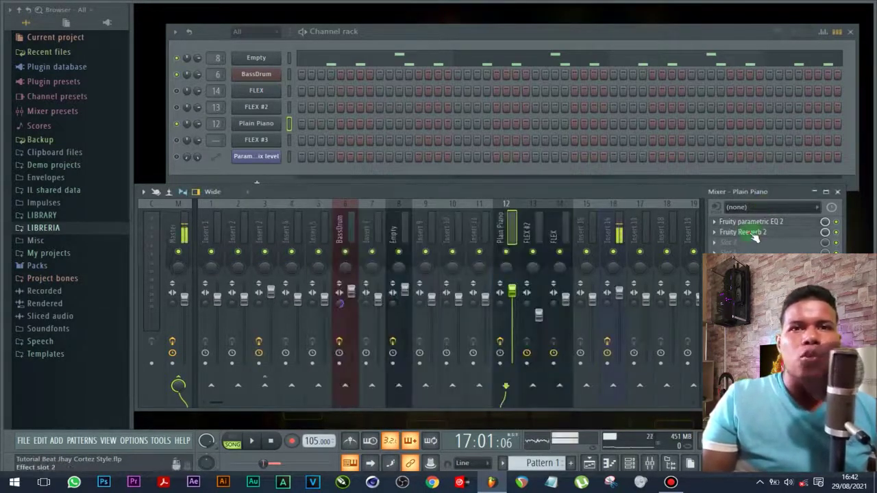
Open Fruity Reeverb 2 on the Plain Piano mixer track to review its reverb settings and close it.
left_click(753, 234)
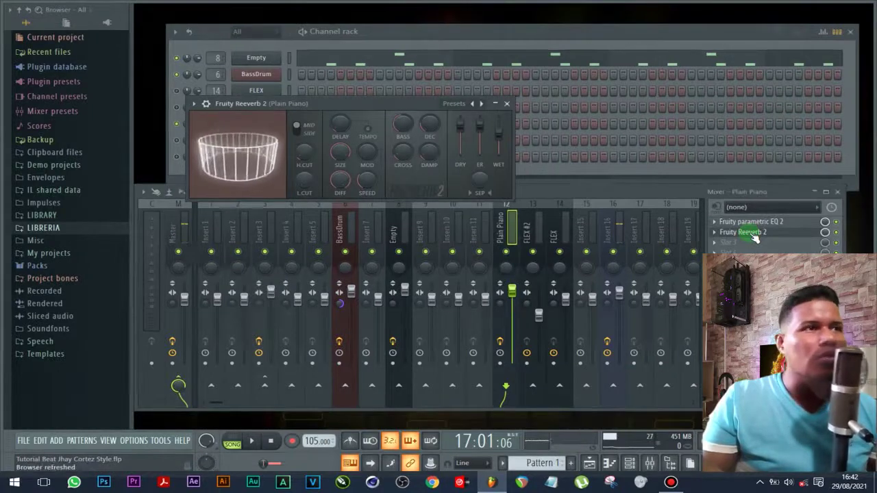
left_click_drag(377, 103, 419, 196)
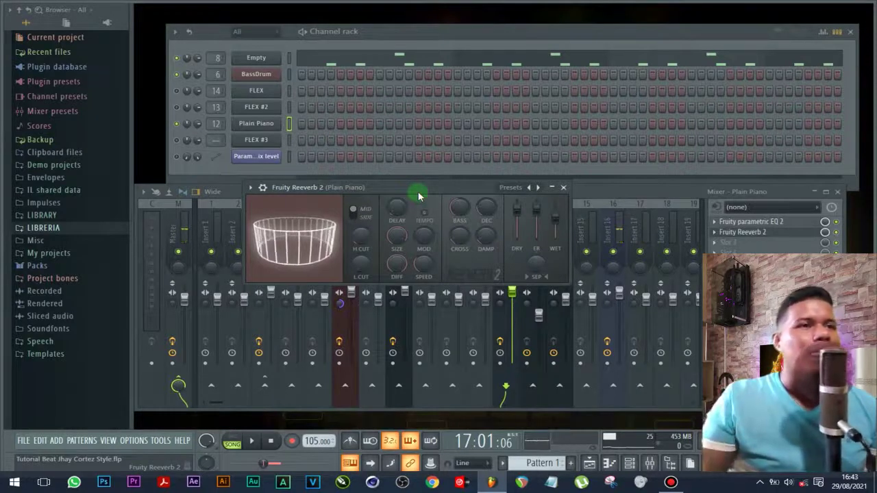
left_click_drag(419, 196, 423, 279)
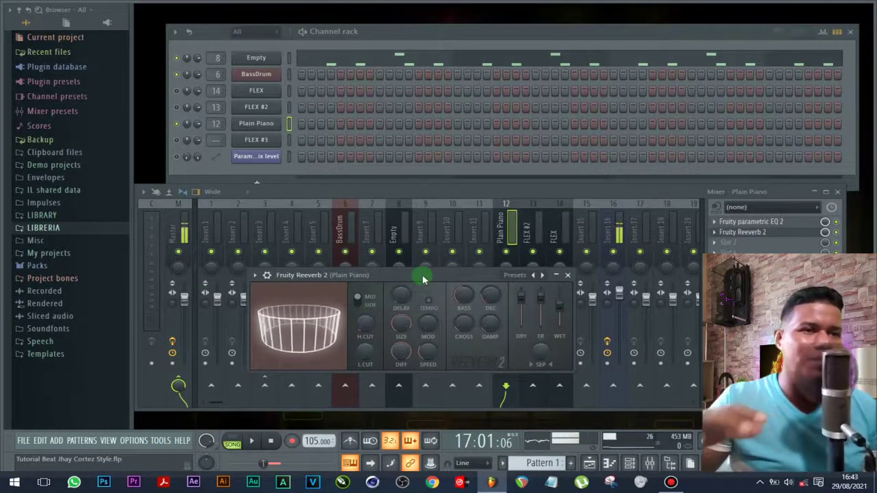
left_click(568, 275)
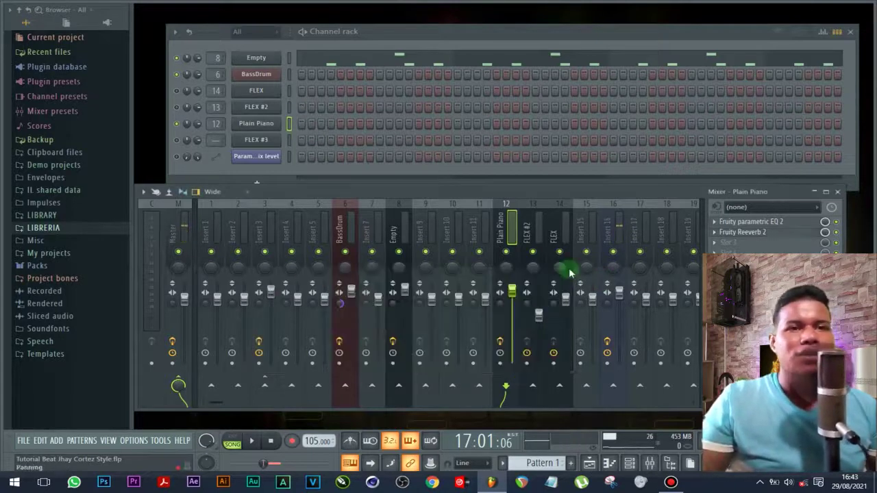
Play the song with Plain Piano soloed, bring Empty and BassDrum back in during playback, and stop it.
right_click(186, 124)
key("Escape")
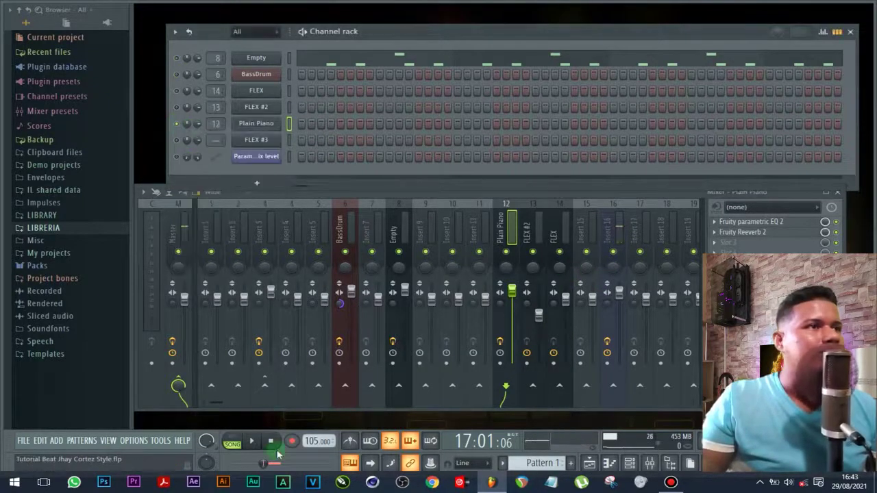
left_click(252, 442)
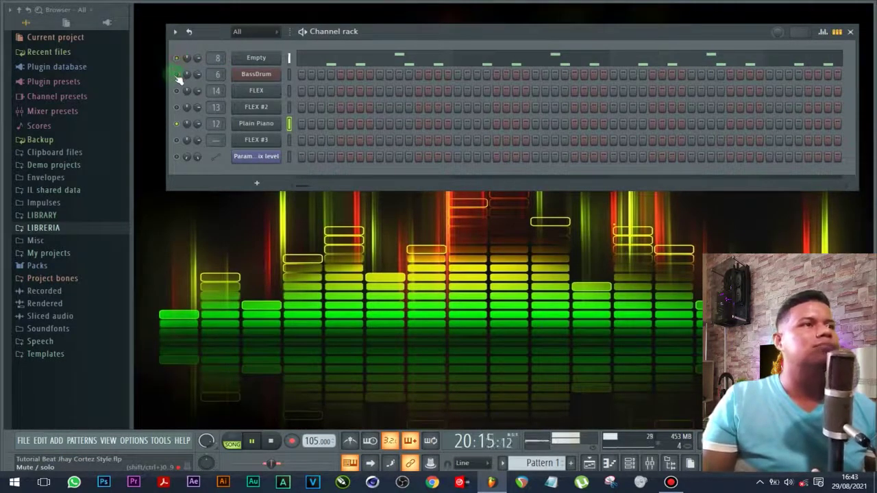
left_click(277, 444)
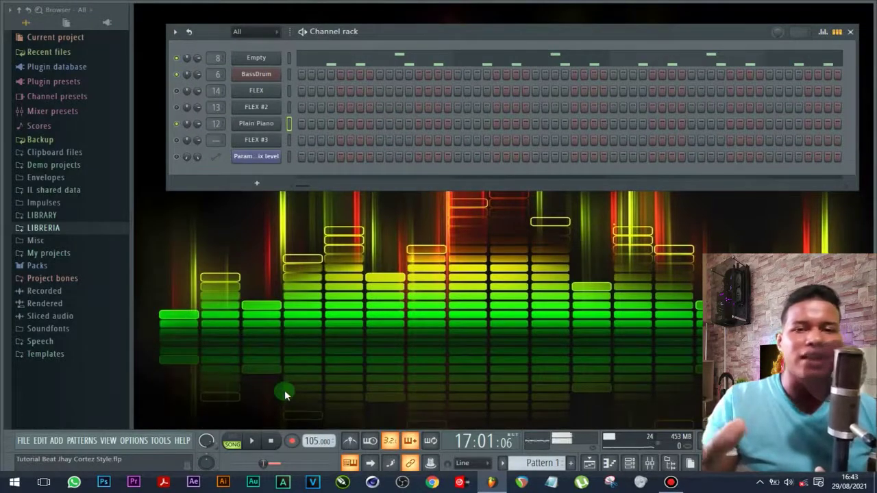
Open the FLEX #2 channel's plugin and unmute the FLEX, FLEX #2 and FLEX #3 channels.
left_click(257, 108)
left_click(184, 117)
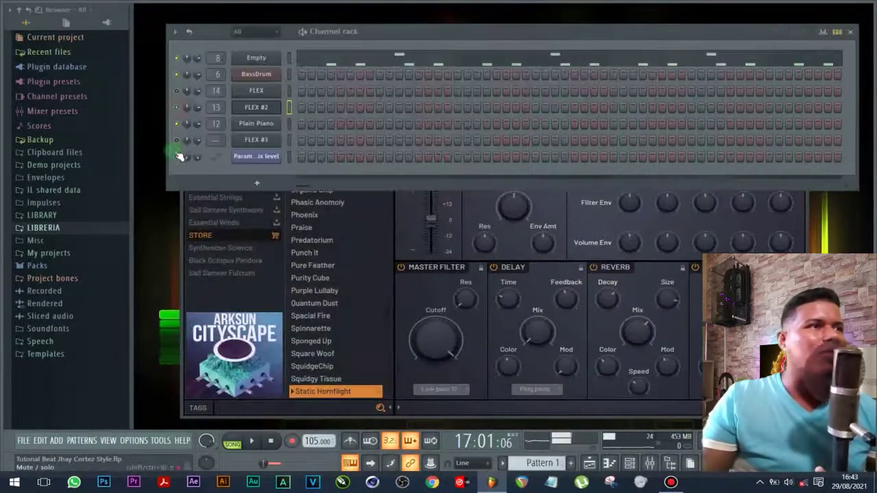
left_click(178, 91)
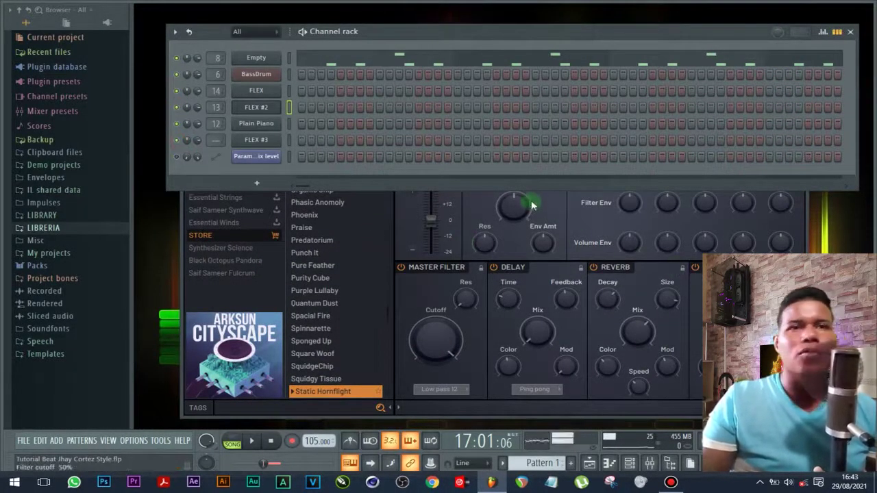
Bring the FLEX #2 plugin to the front, audition its Static Hornflight preset by playing several notes, and close it.
left_click(578, 223)
mouse_move(591, 54)
left_mouse_down()
mouse_move(584, 63)
mouse_move(582, 51)
left_mouse_up()
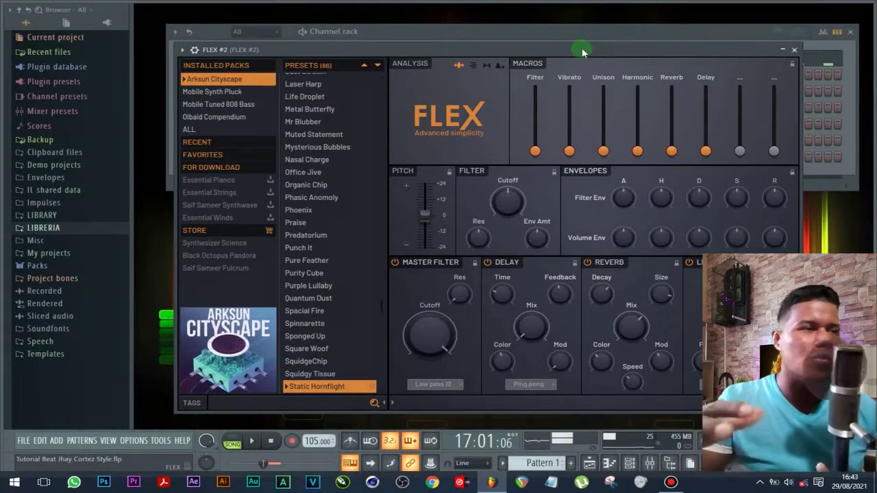
left_click_drag(582, 49, 522, 50)
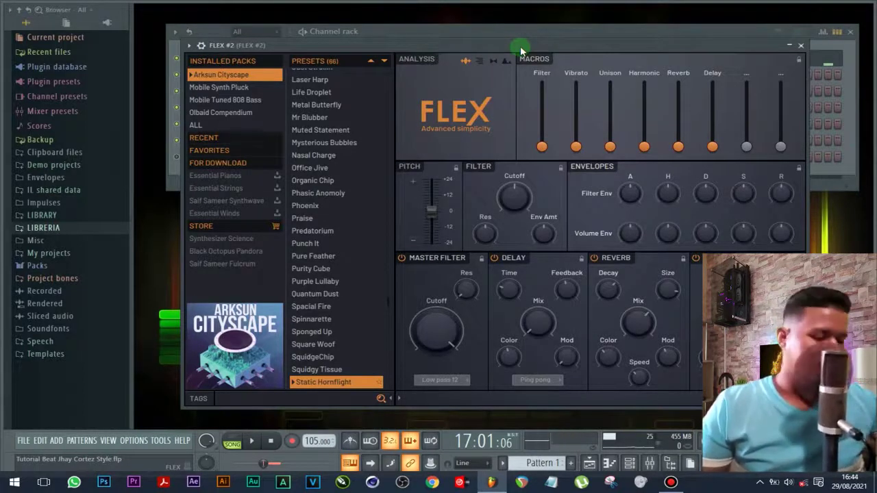
key("h")
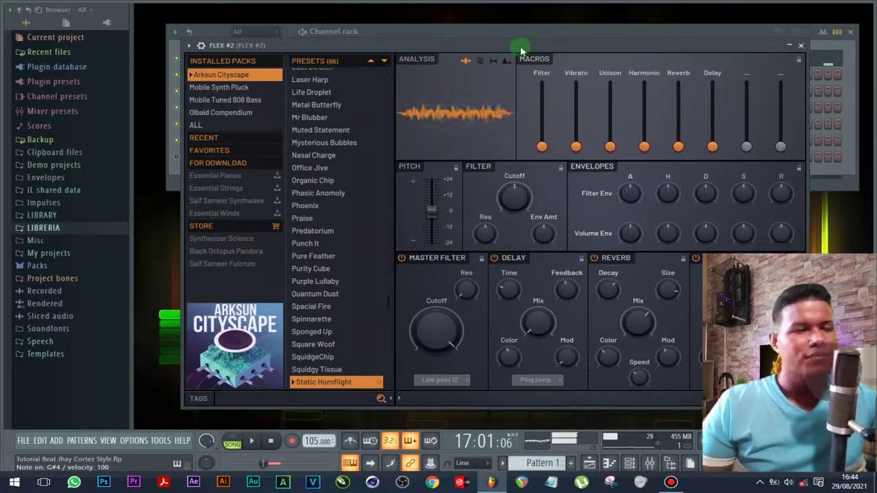
key("q")
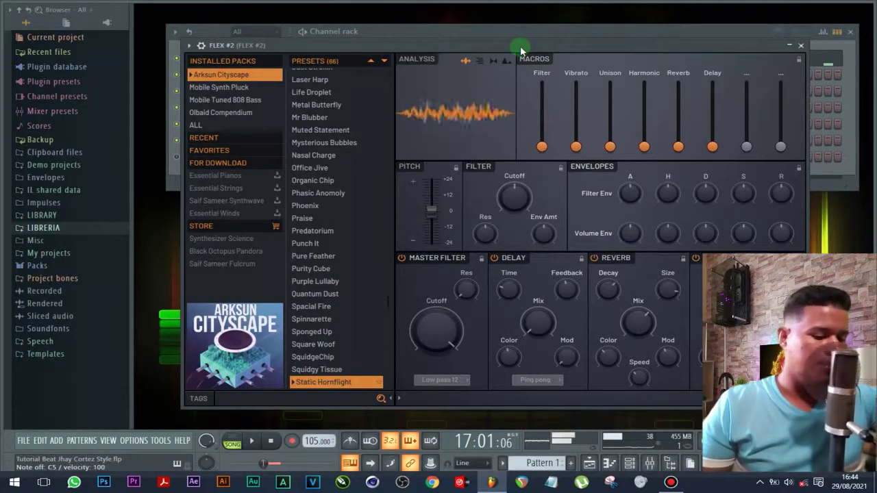
key("j")
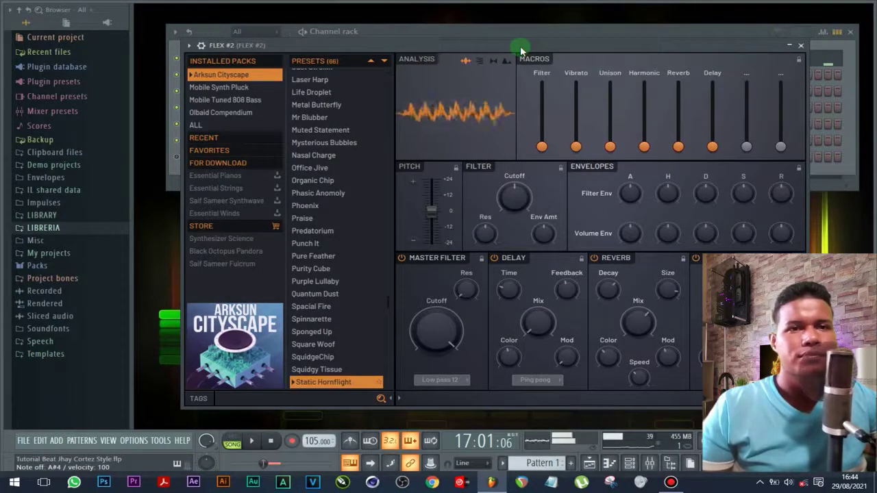
key("b")
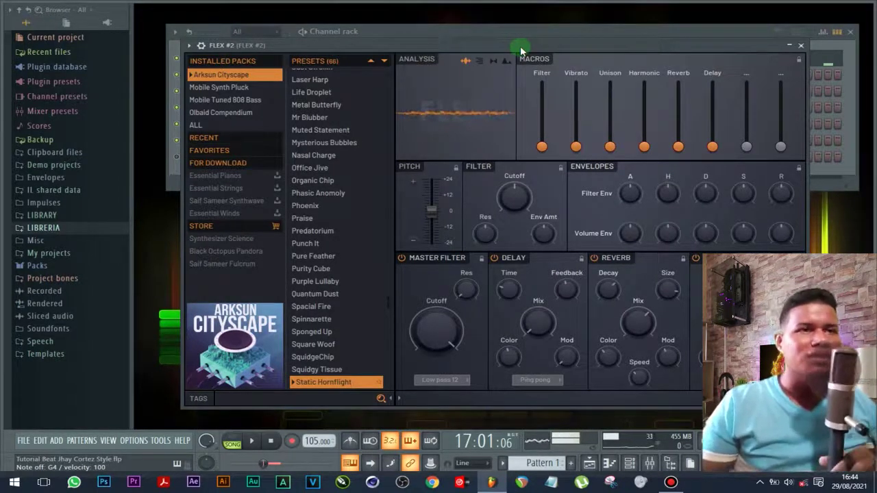
left_click(801, 45)
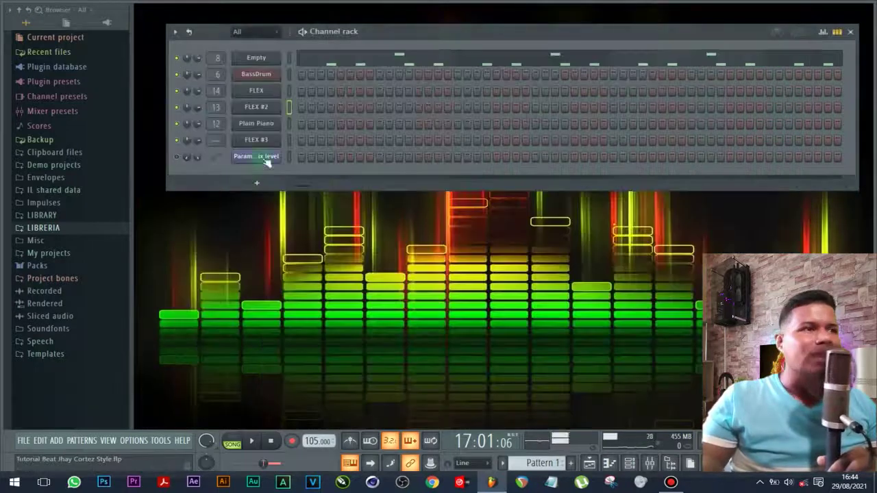
Open the FLEX channel's plugin, audition its sound by playing several notes, and close it.
left_click(255, 96)
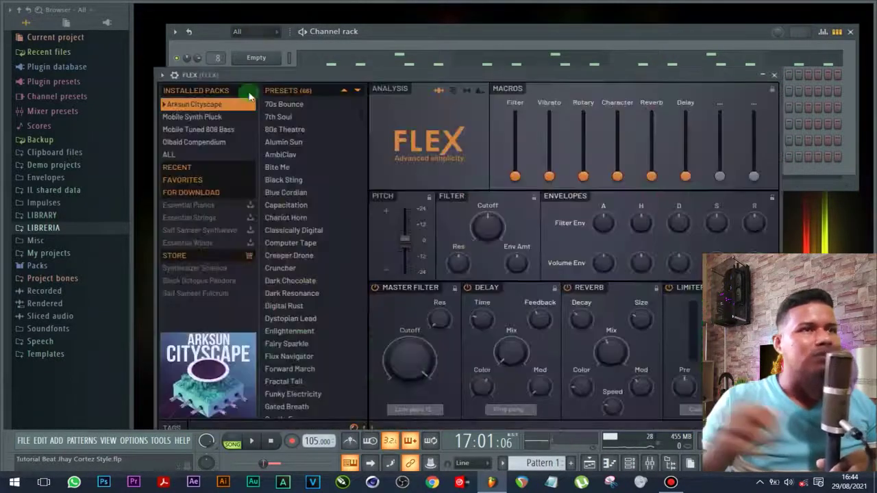
key("t")
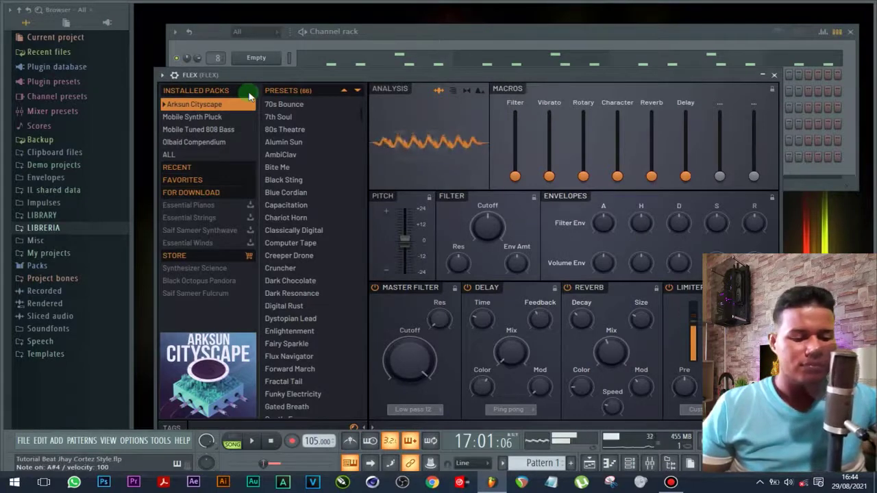
key("h")
key("b")
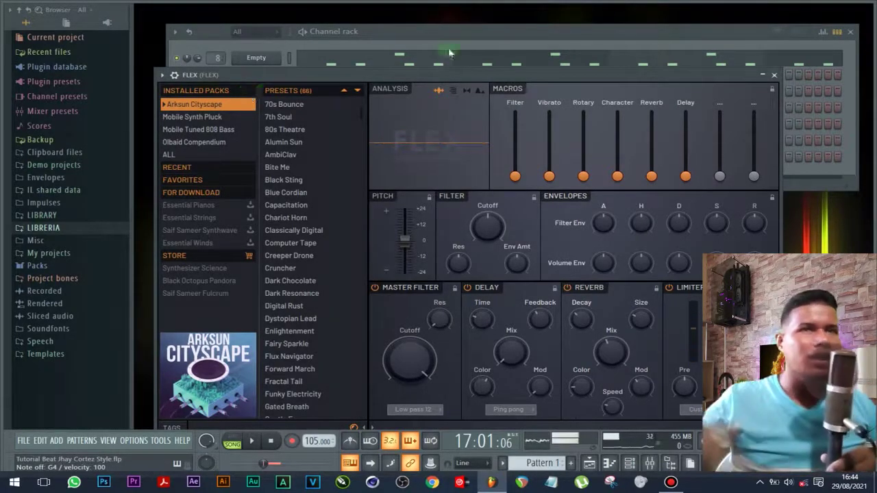
left_click(774, 75)
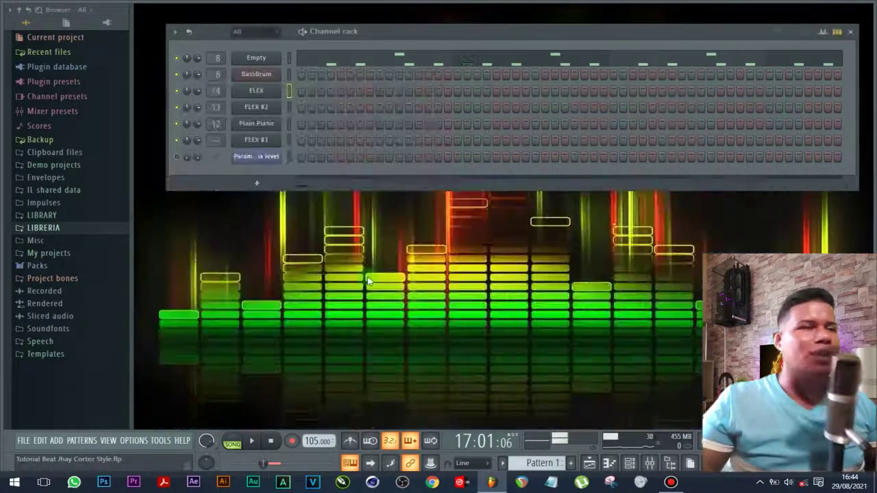
Reopen the FLEX #2 plugin, play a few notes with its Static Hornflight preset, and close the plugin.
left_click(266, 111)
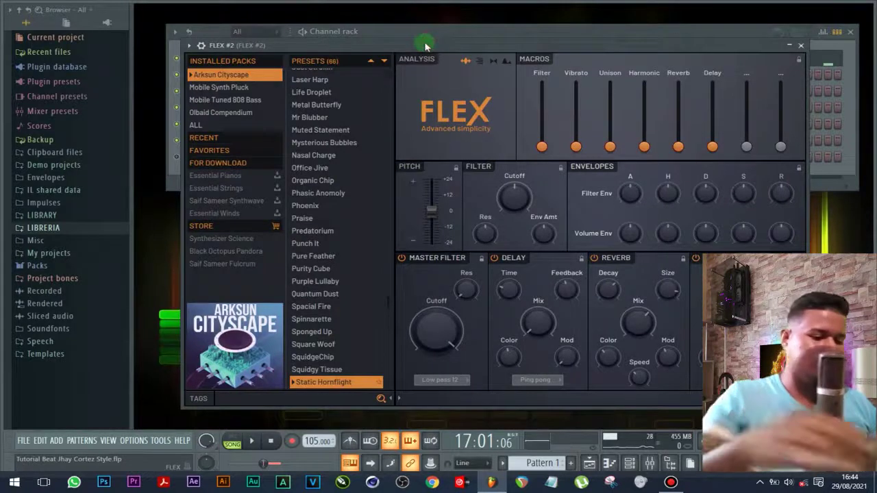
key("h")
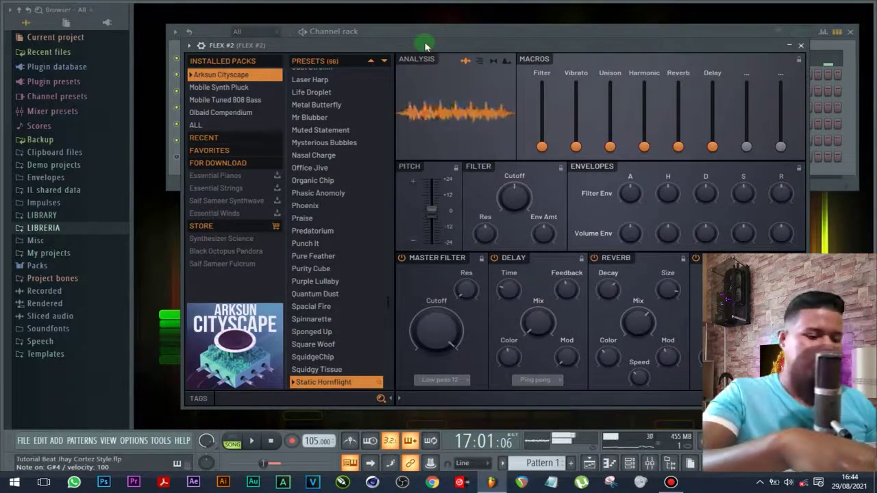
key("j")
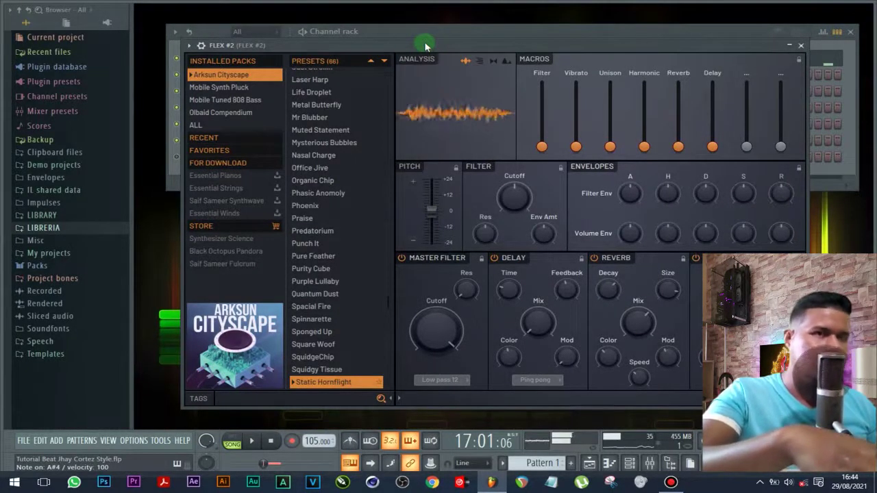
key("b")
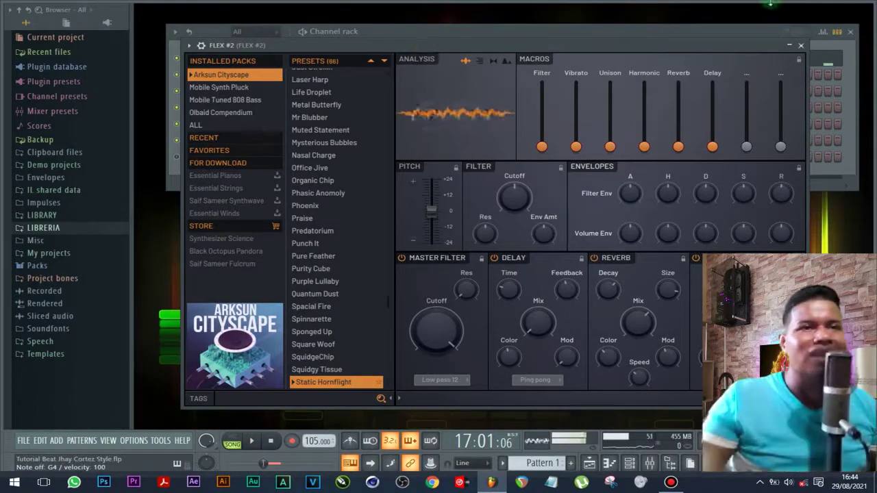
left_click(801, 47)
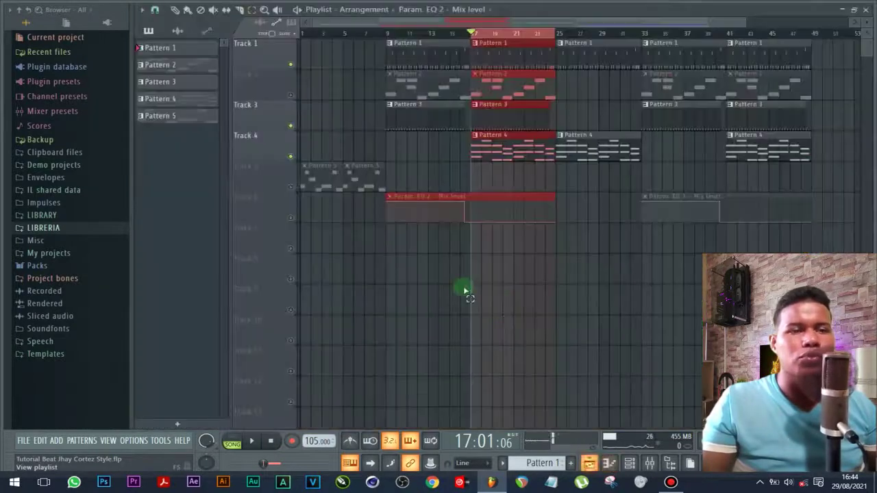
Unmute Track 2 in the playlist and start playing the song.
left_click(591, 463)
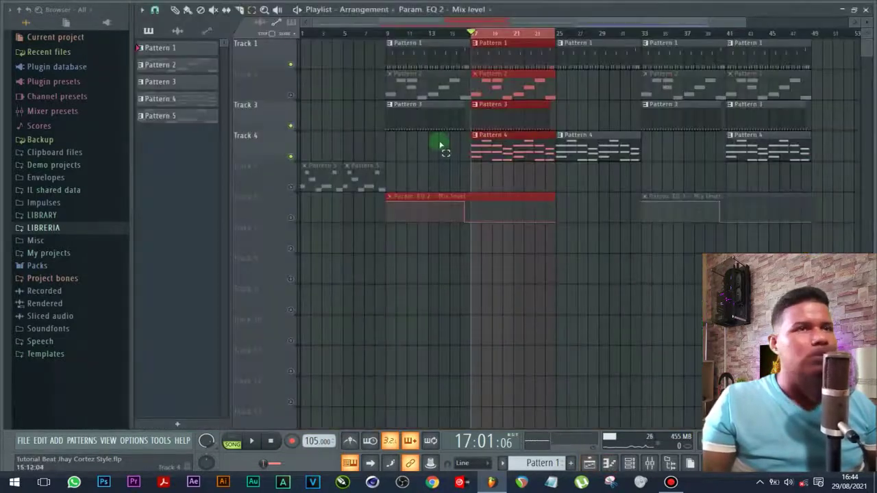
left_click(290, 94)
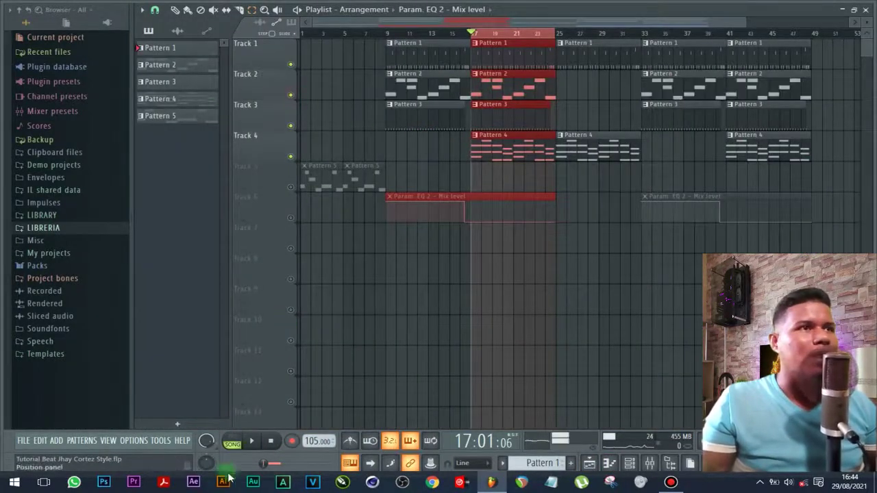
left_click(251, 442)
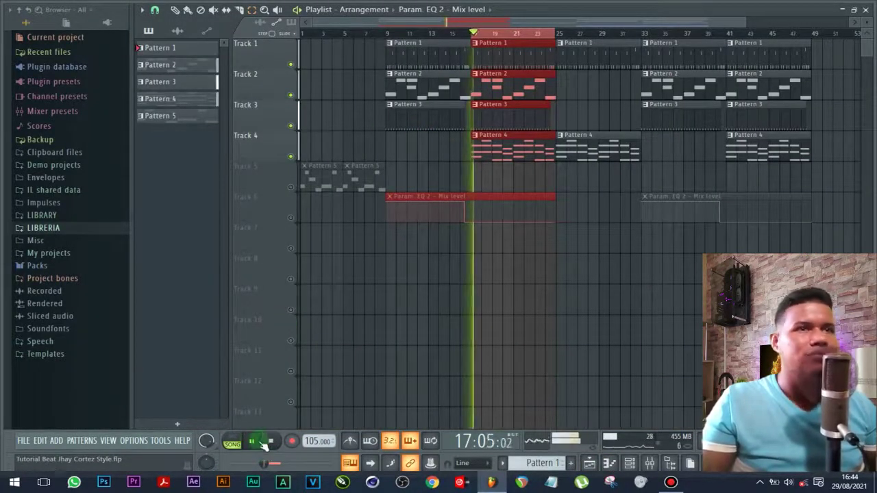
Show the channel rack with the mixer during playback to examine the track levels, and close the mixer.
left_click(614, 465)
left_click(617, 464)
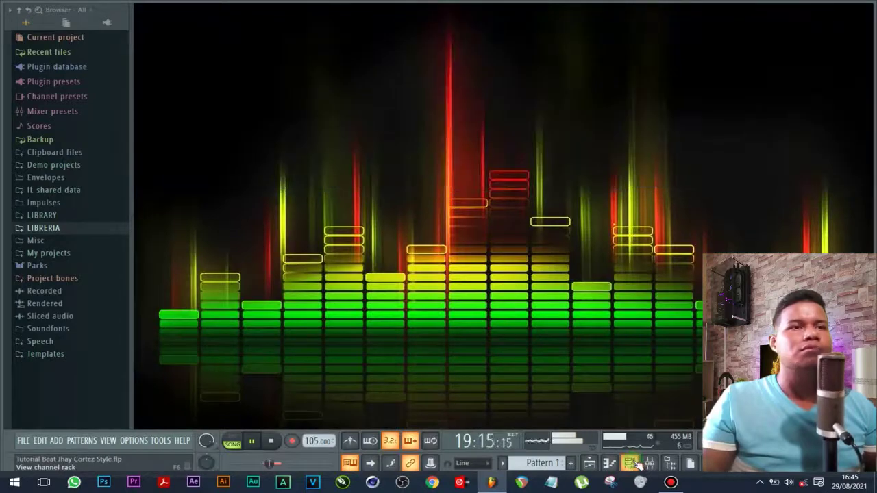
left_click(618, 465)
left_click(650, 463)
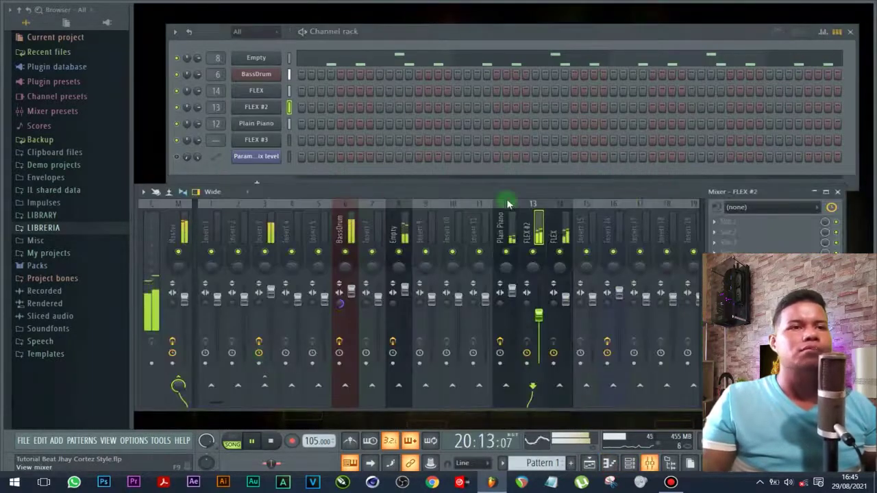
left_click_drag(477, 196, 493, 198)
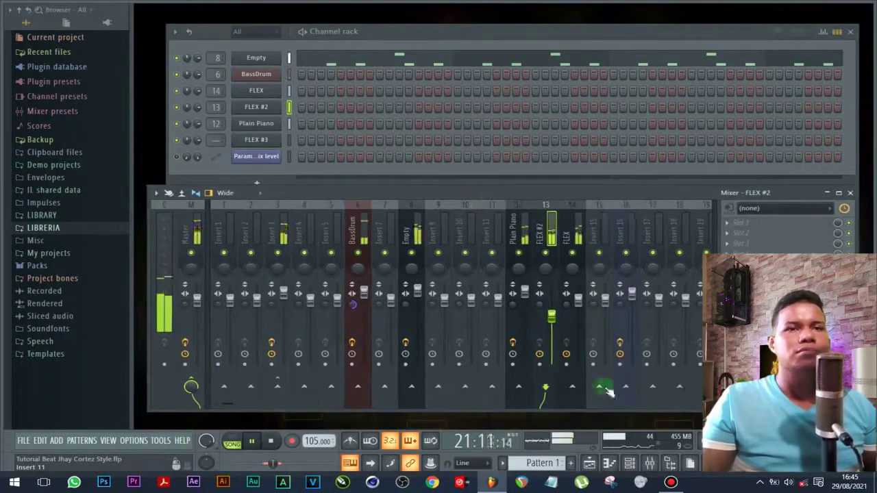
left_click(629, 464)
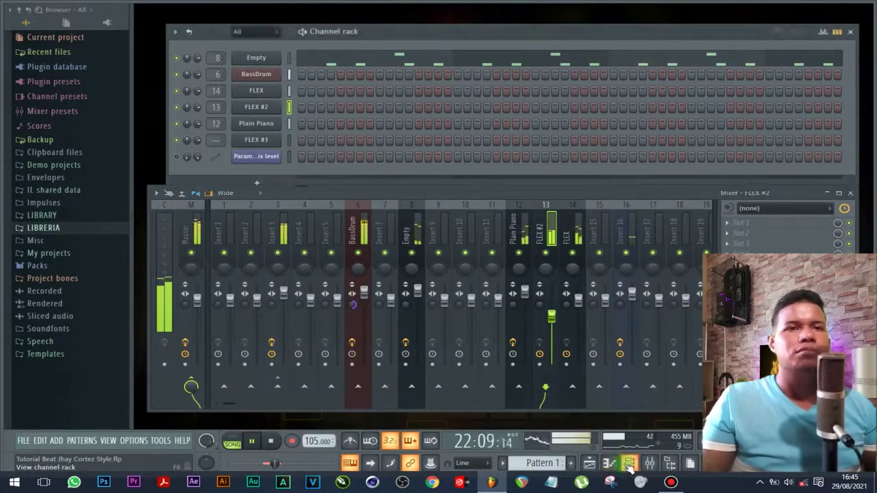
left_click(643, 464)
left_click(651, 464)
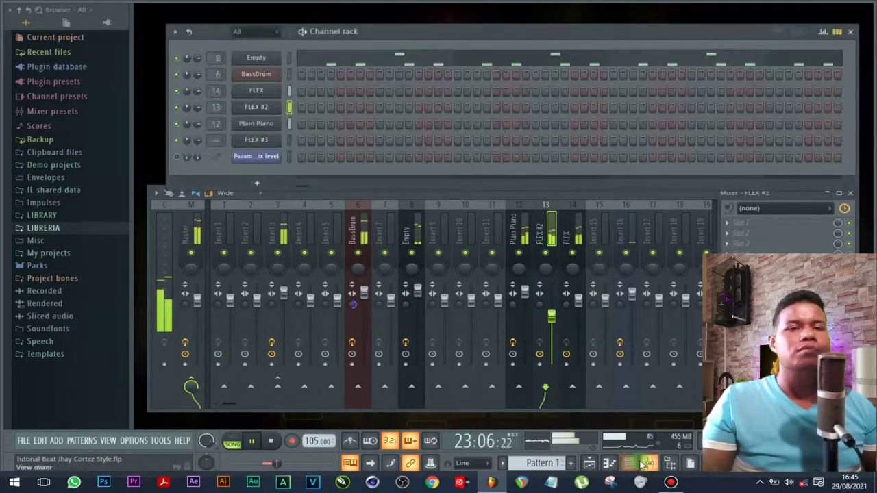
left_click(649, 464)
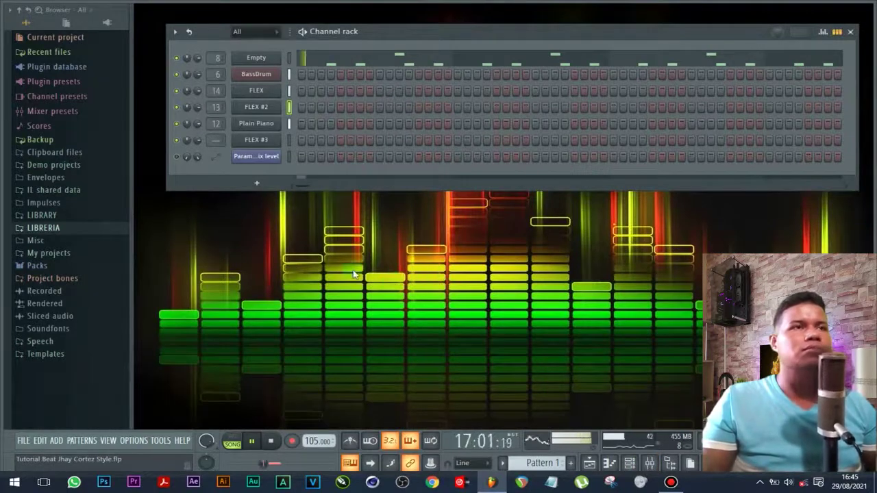
Stop playback, play the song once more with all instrument channels active, and stop it again.
left_click(275, 440)
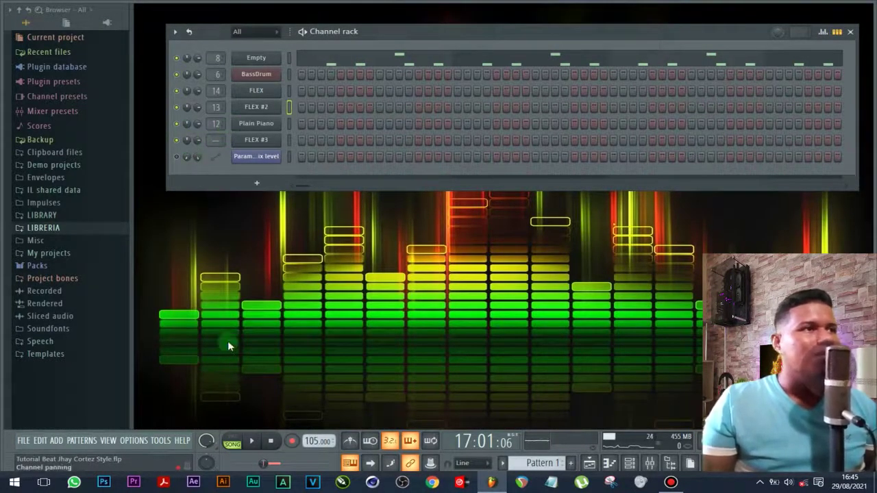
left_click(251, 442)
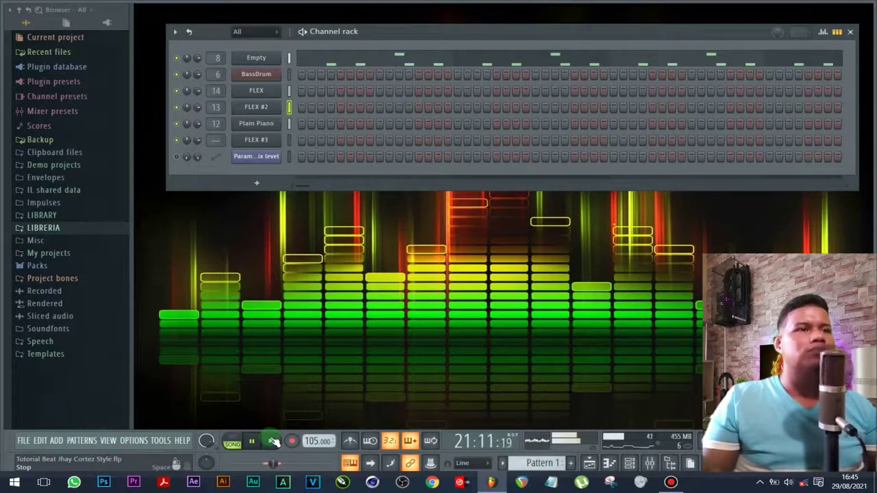
left_click(273, 442)
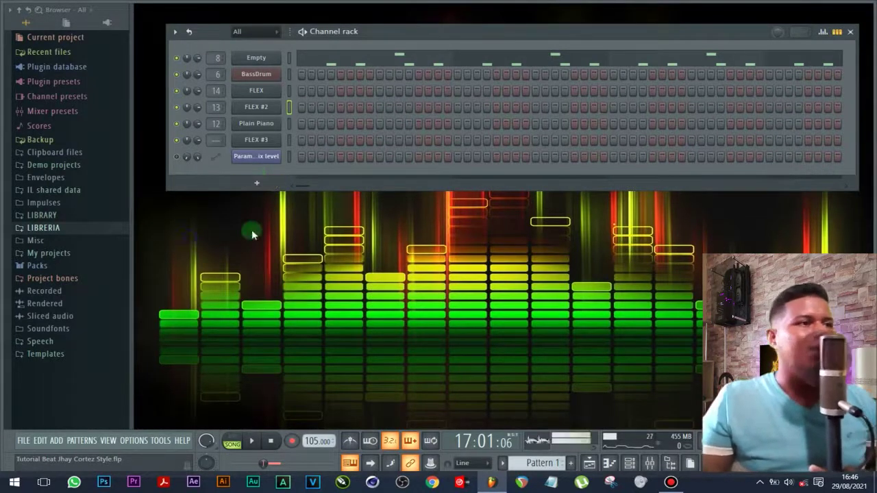
Solo the Empty channel, reactivate BassDrum alongside it, and play the two together before stopping playback.
right_click(177, 59)
left_click(189, 63)
right_click(176, 74)
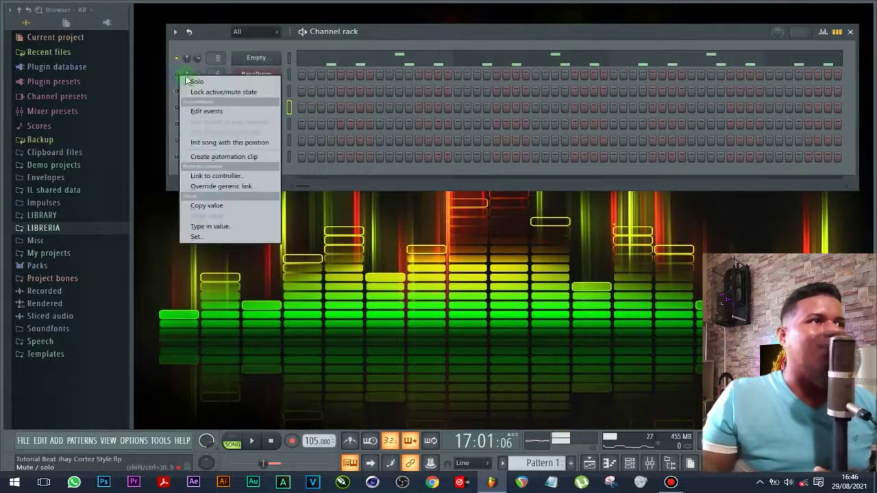
left_click(184, 78)
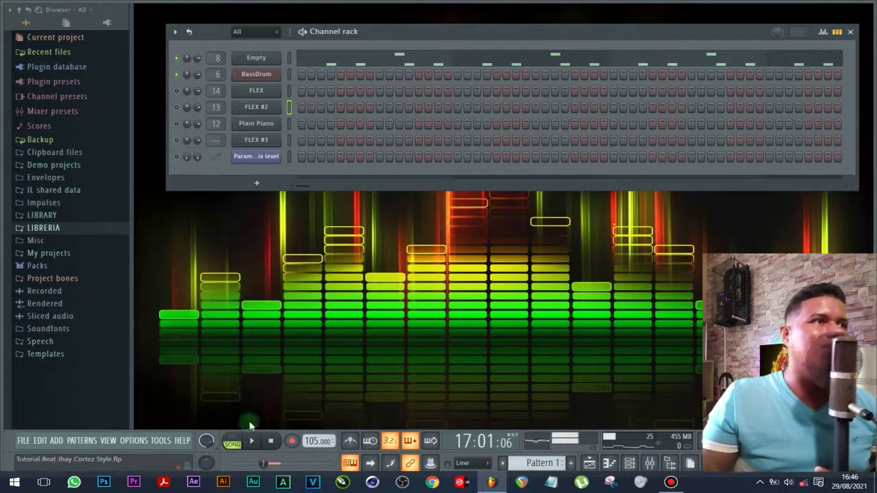
left_click(252, 442)
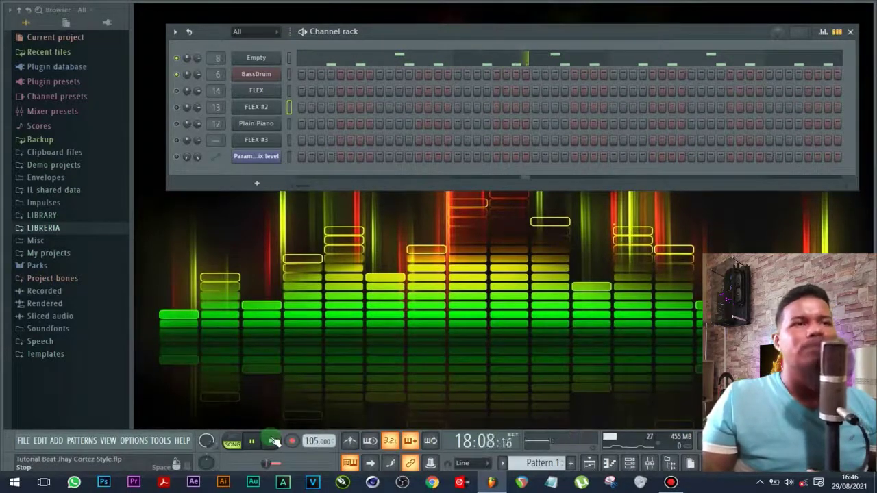
left_click(274, 443)
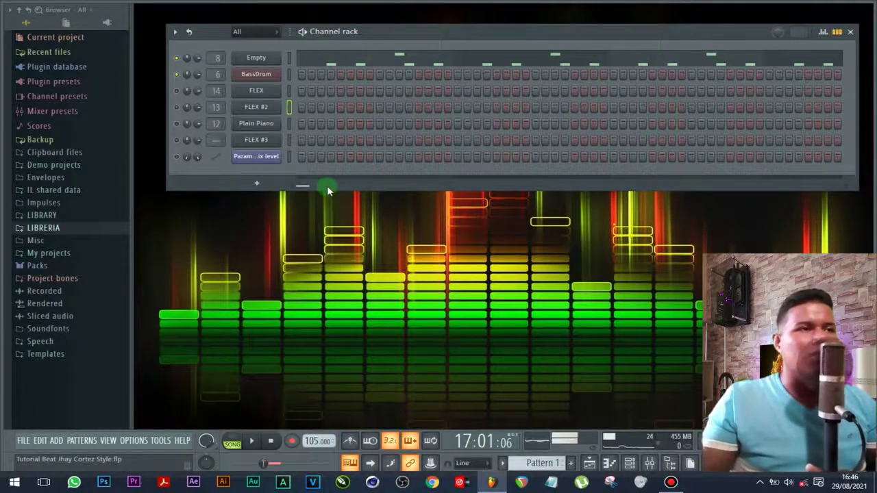
Close the channel rack.
left_click_drag(327, 185, 239, 188)
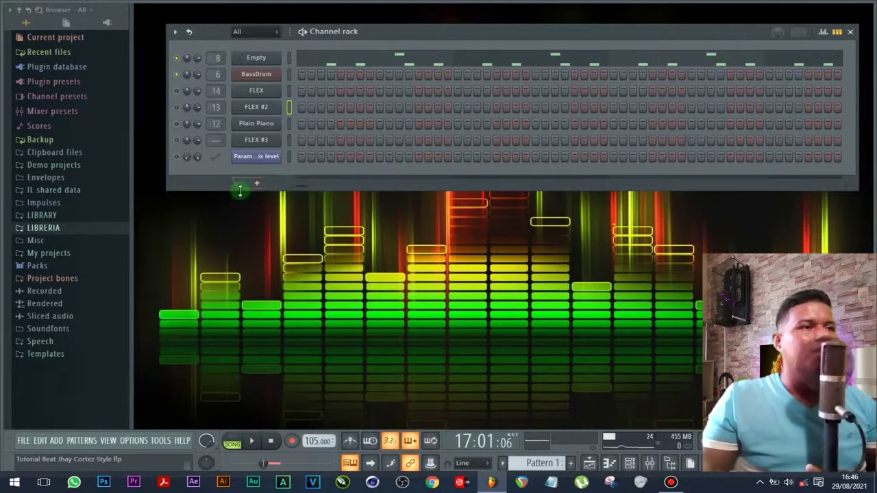
left_click(850, 32)
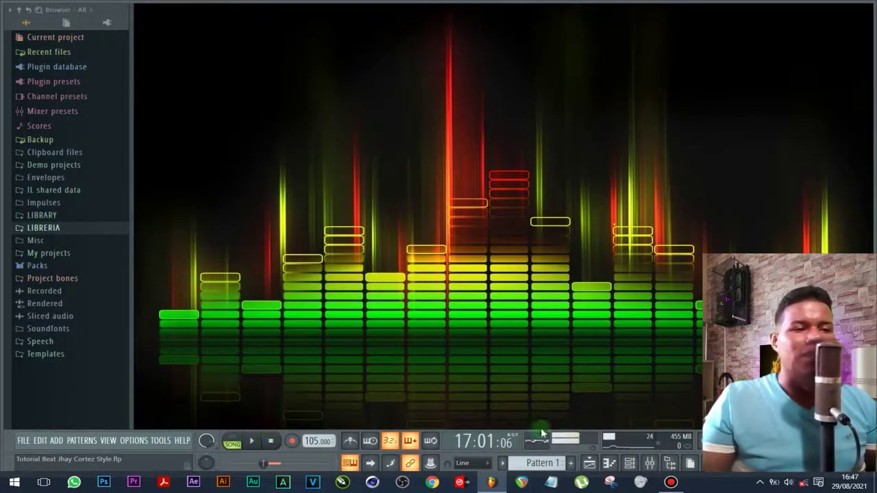
mouse_move(662, 484)
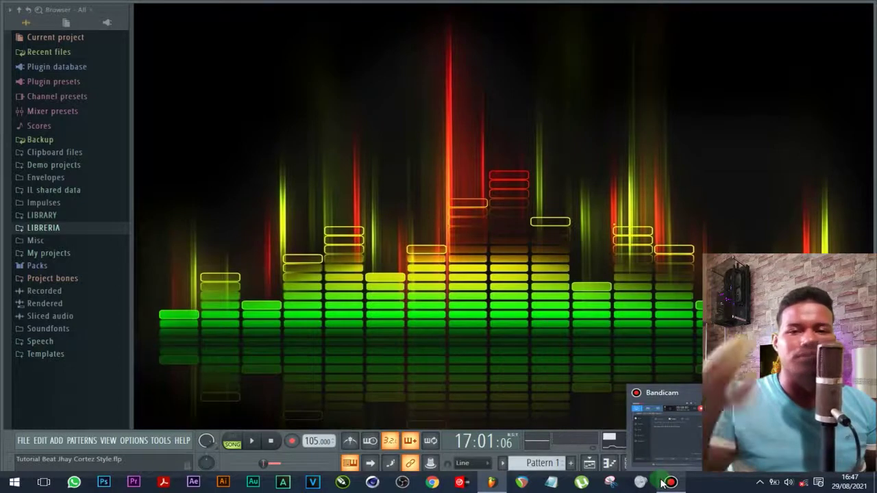